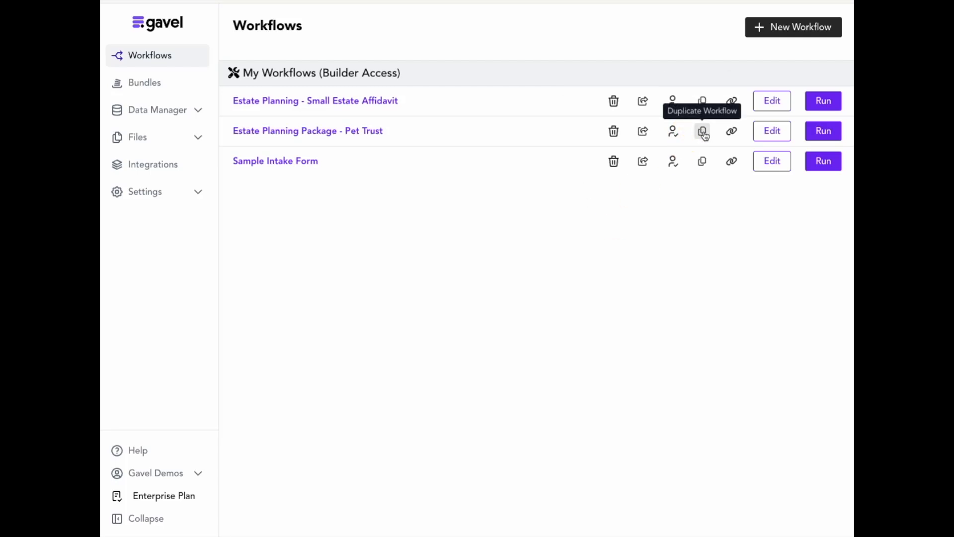
Duplicate the Estate Planning Package - Pet Trust workflow and open the copy in the editor.
click(702, 132)
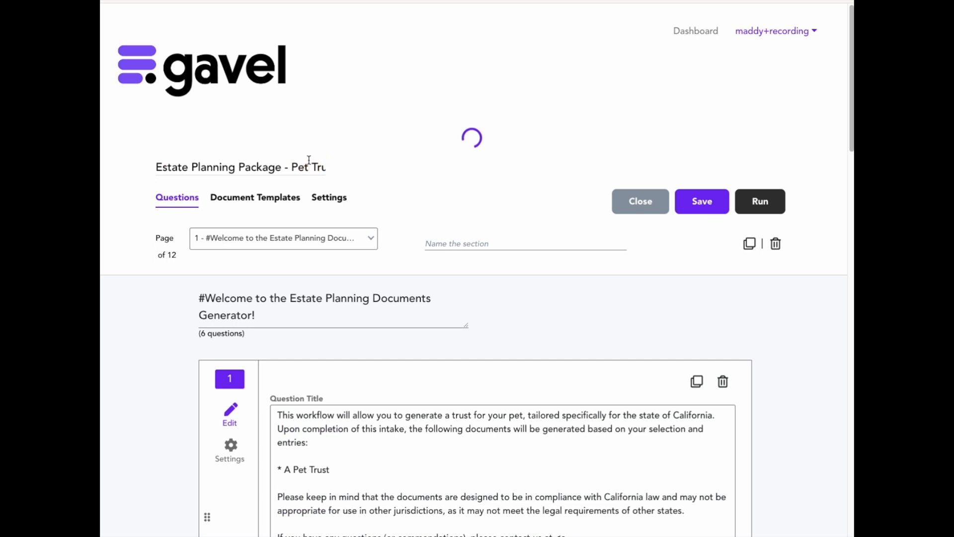
key(Right)
key(Right)
key(Right)
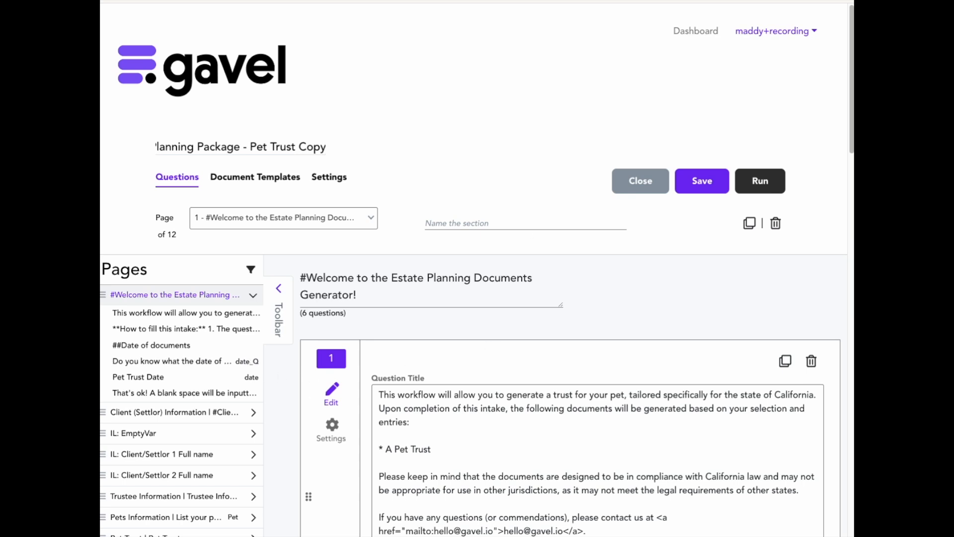
scroll(197, 414, down, 1)
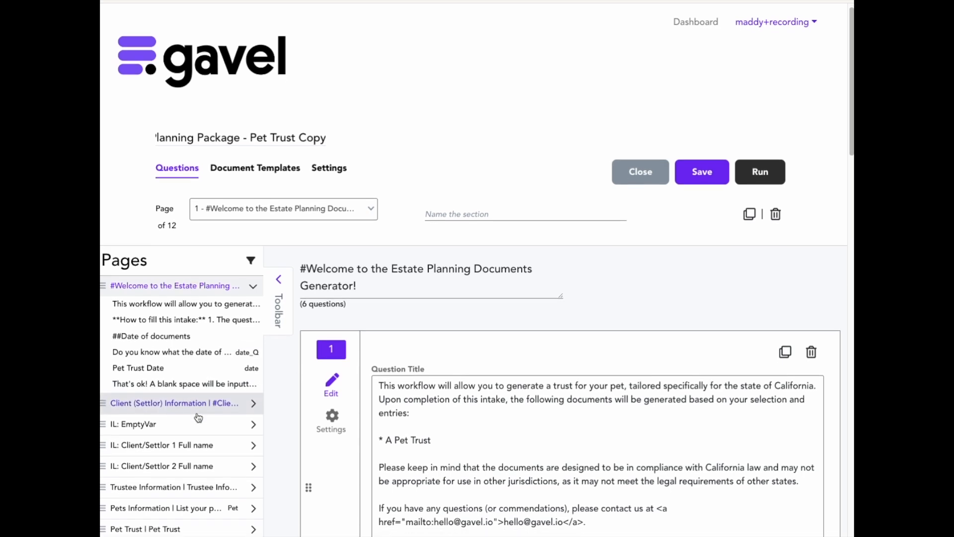
click(279, 278)
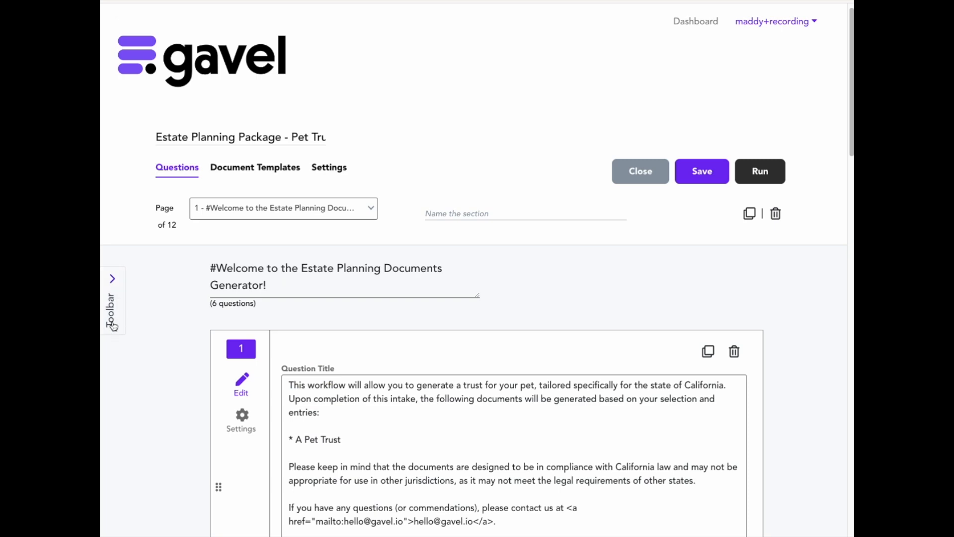
click(115, 291)
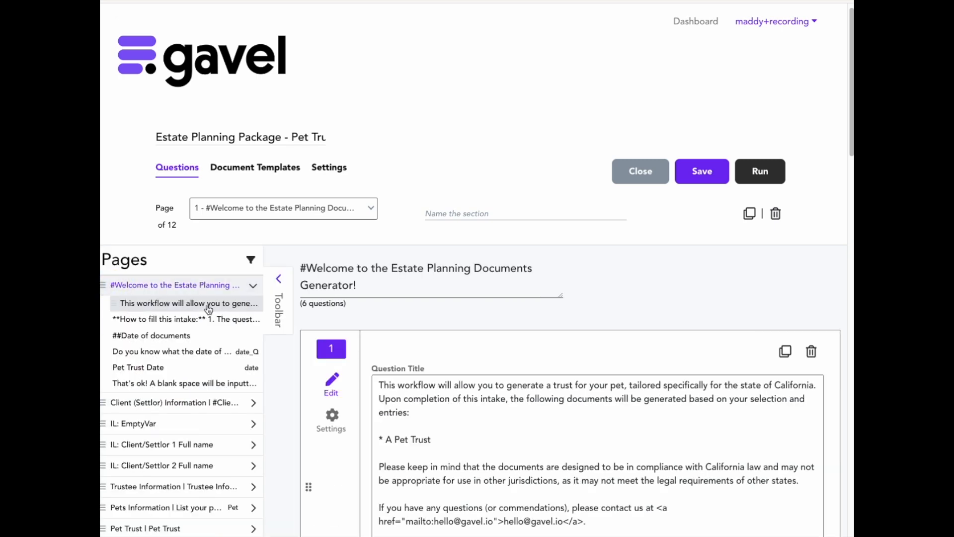
scroll(212, 407, down, 5)
scroll(212, 417, up, 3)
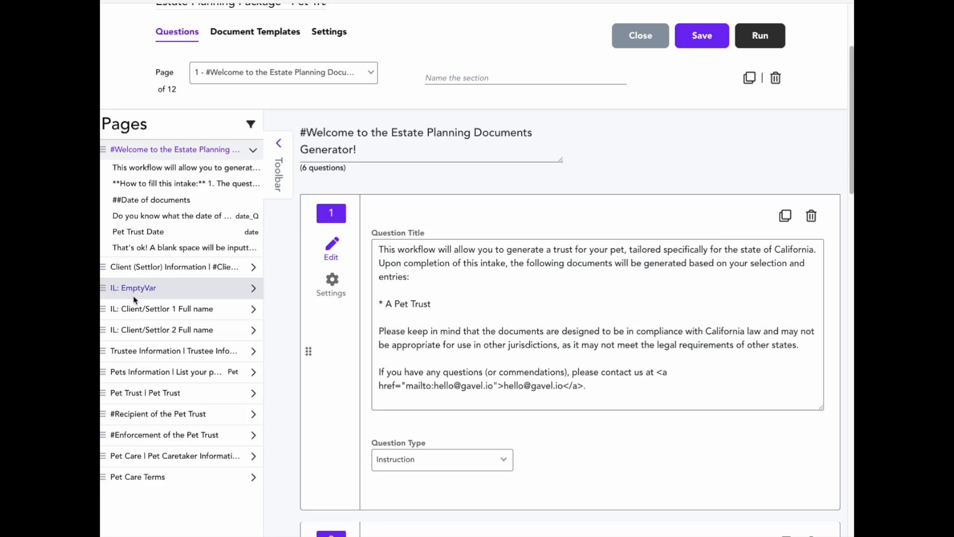
Open the IL: EmptyVar page and compare its Create New Variable and Add Invisible Logic options.
click(154, 286)
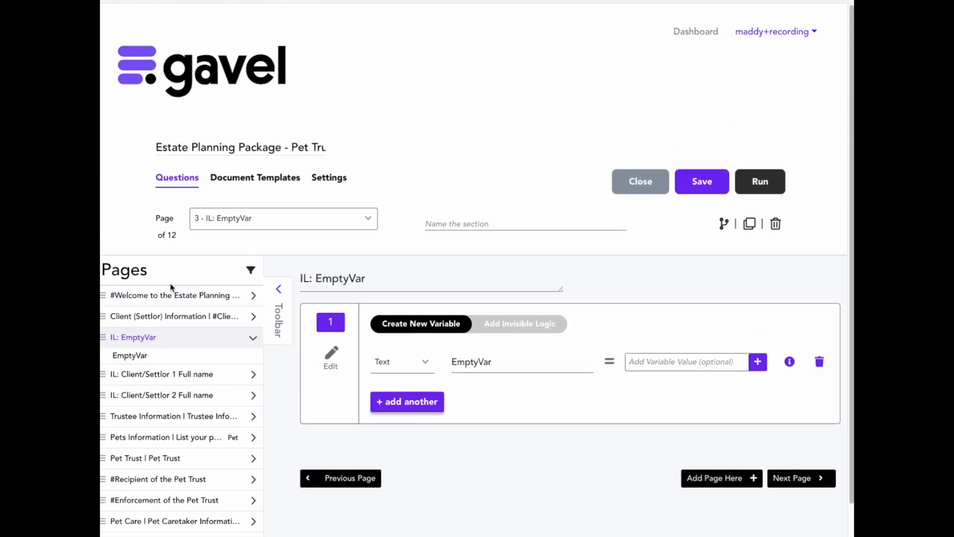
scroll(501, 406, down, 1)
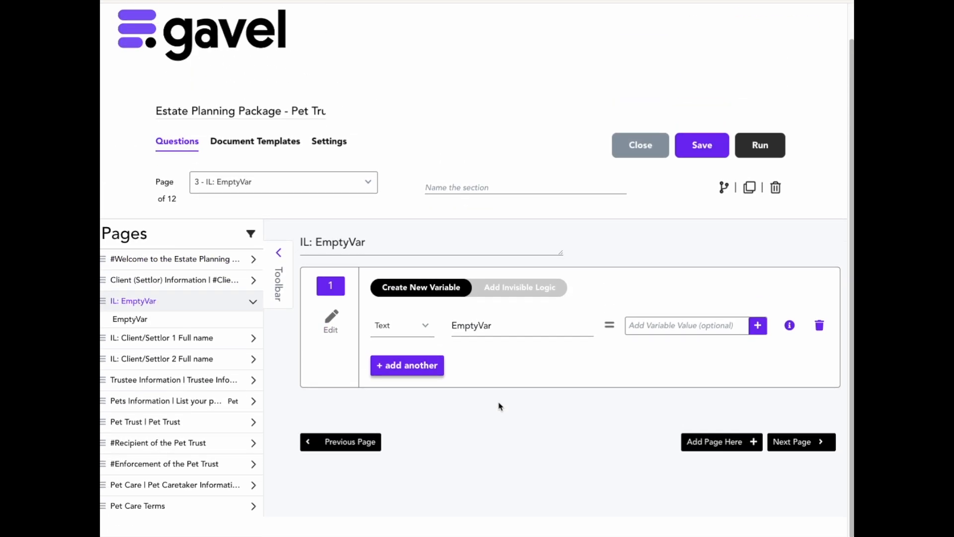
click(495, 289)
scroll(507, 422, down, 2)
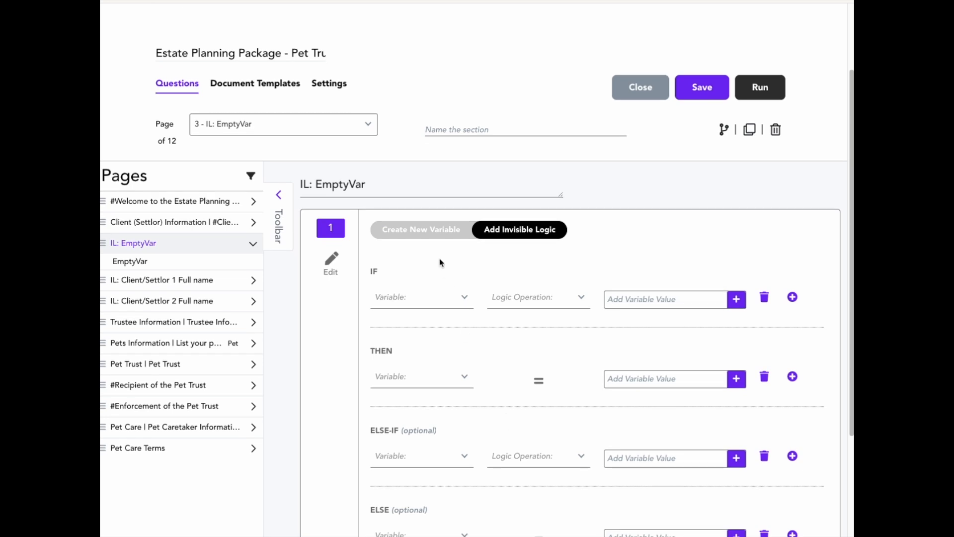
click(425, 233)
On the Client (Settlor) Information page, retitle the First name question to 'What is their first name?' and save the workflow.
click(139, 281)
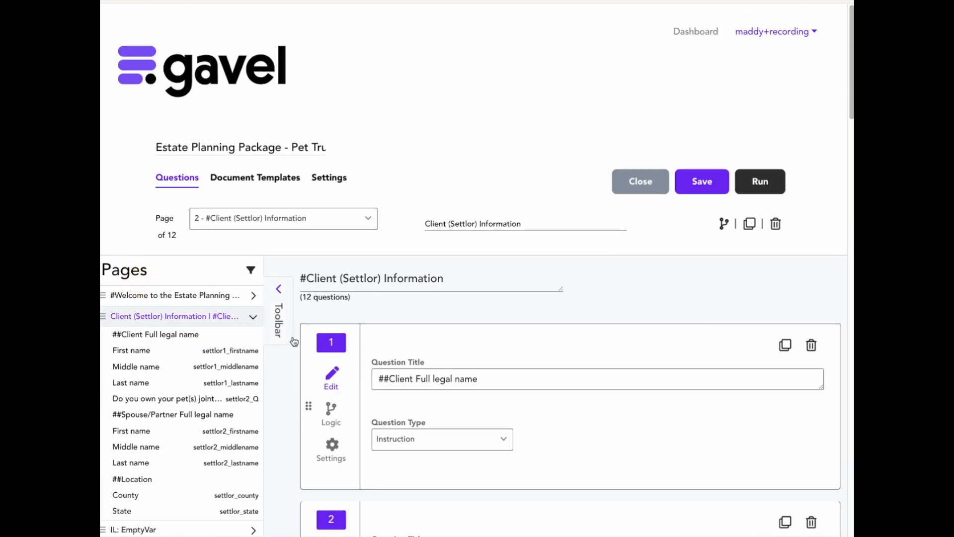
scroll(212, 324, down, 1)
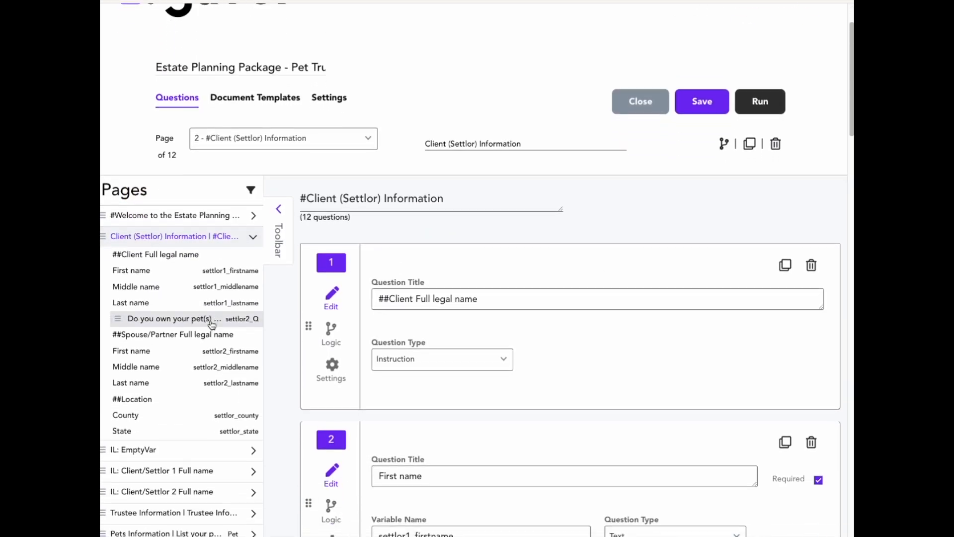
right_click(212, 324)
click(463, 267)
click(501, 299)
scroll(501, 298, down, 3)
click(381, 342)
text(What is their first nam)
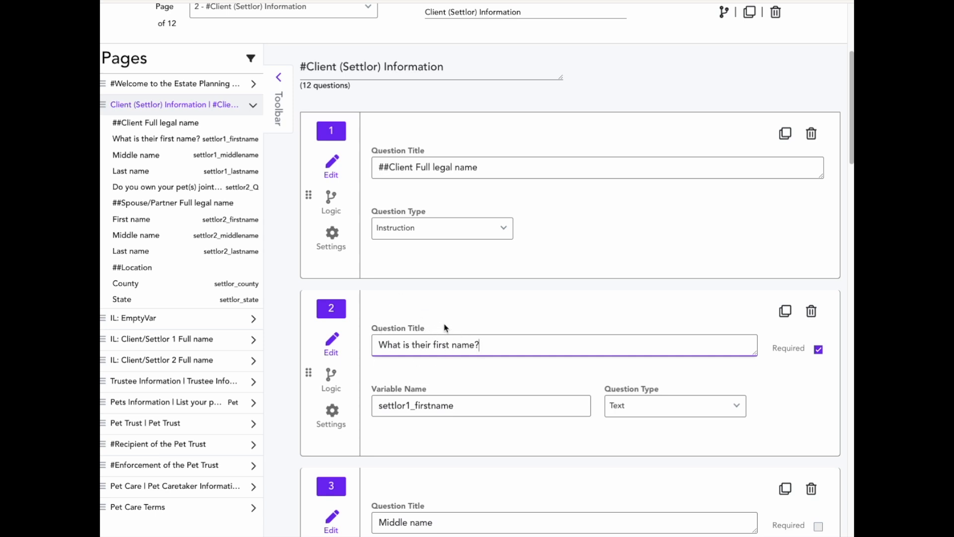
scroll(536, 281, up, 3)
click(704, 125)
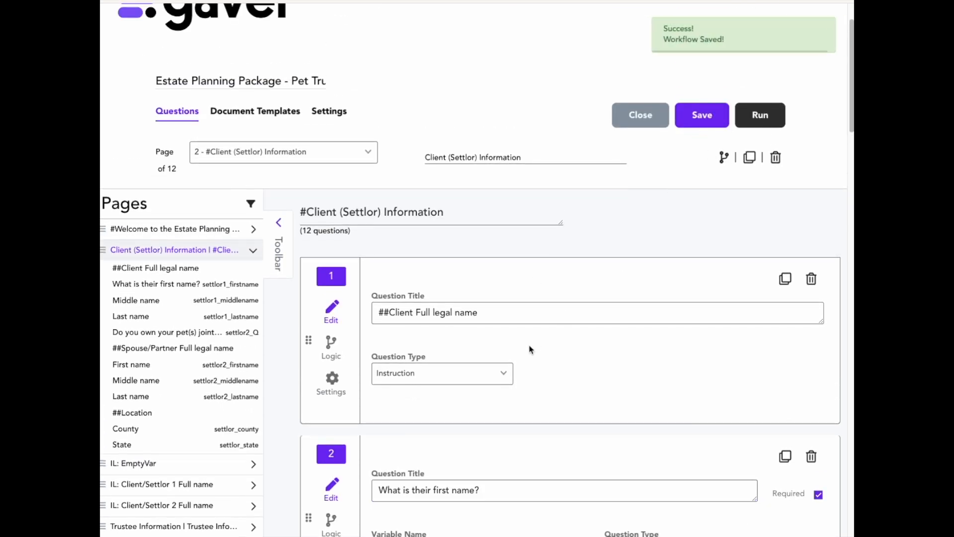
Examine the settlor1_firstname variable name of the first name question.
scroll(424, 340, down, 2)
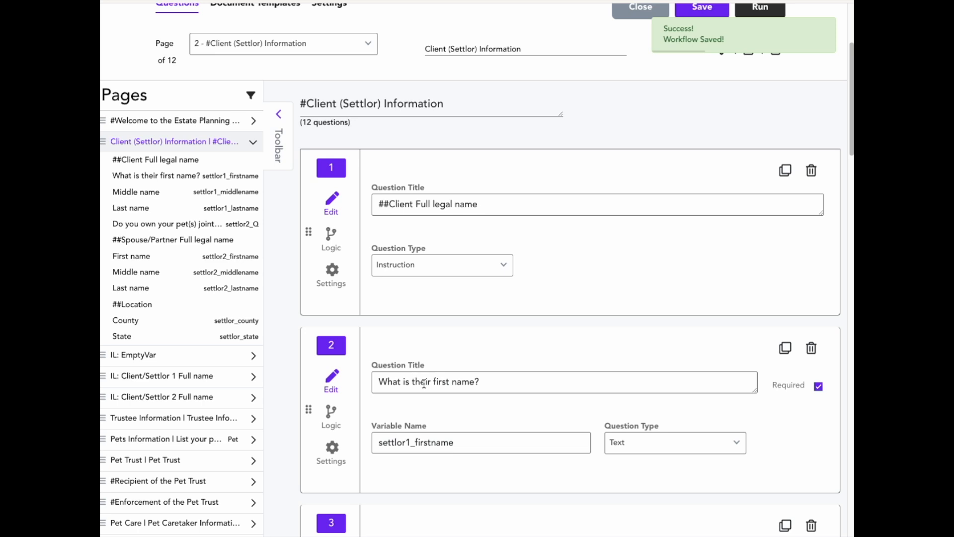
scroll(422, 386, down, 1)
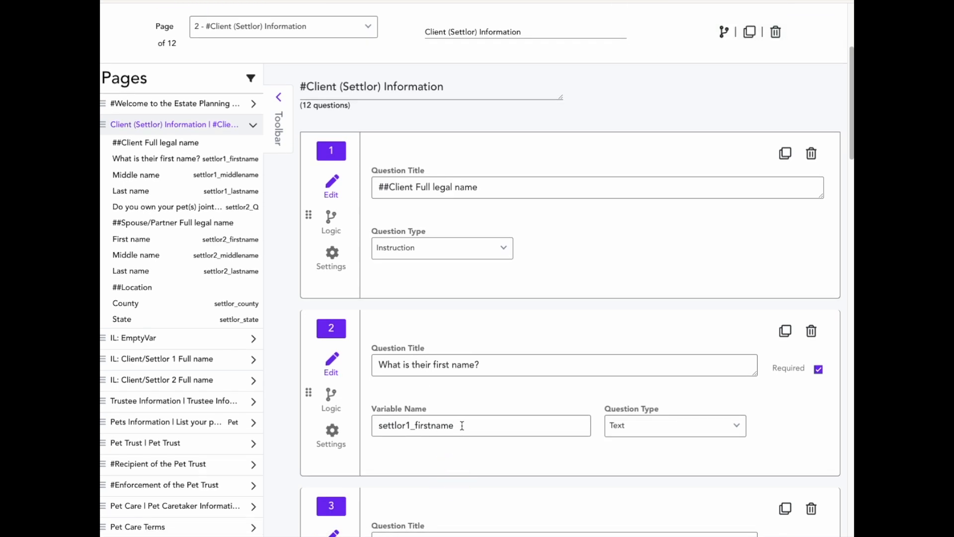
drag(468, 425, 372, 412)
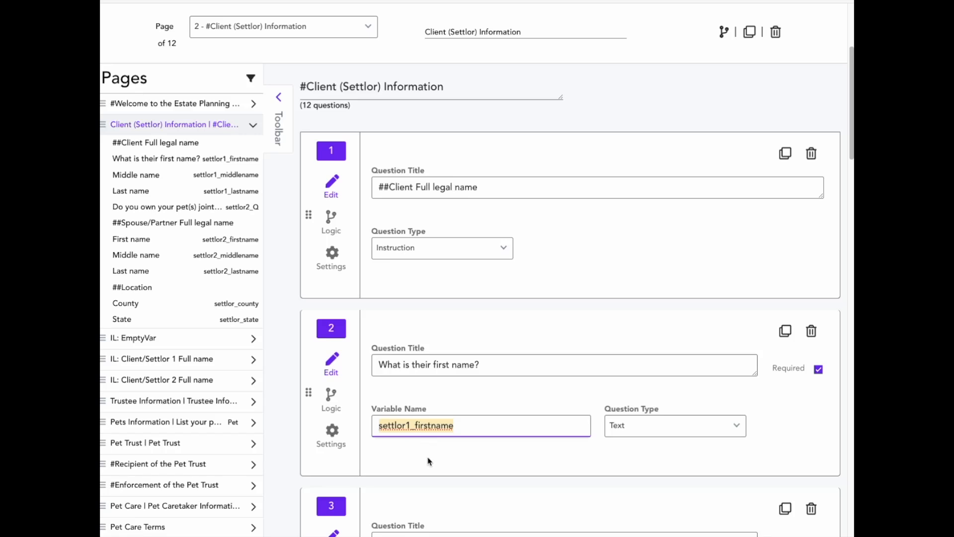
click(402, 459)
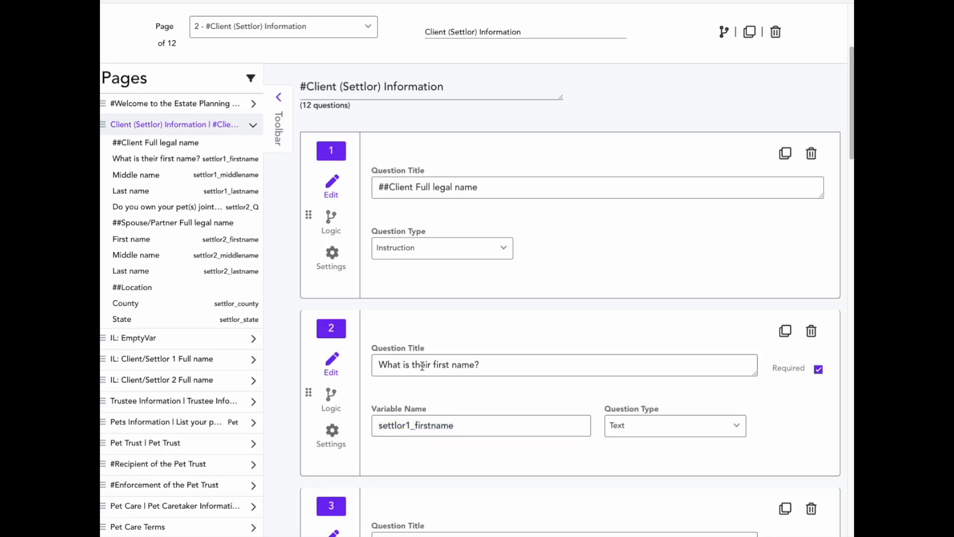
Open the Pets Information page and set its page logic to Show if using the date_Q variable.
scroll(422, 368, down, 1)
scroll(428, 397, down, 3)
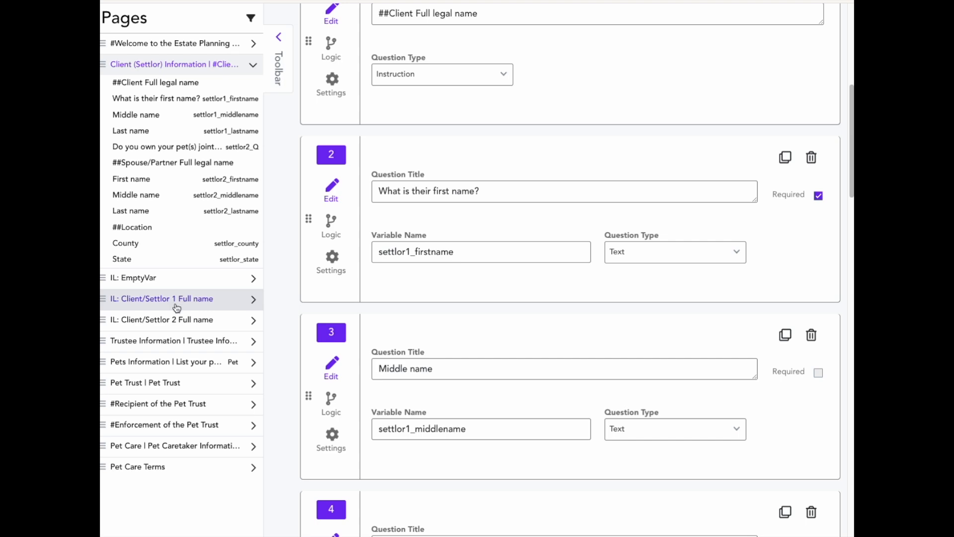
click(158, 368)
scroll(490, 396, down, 3)
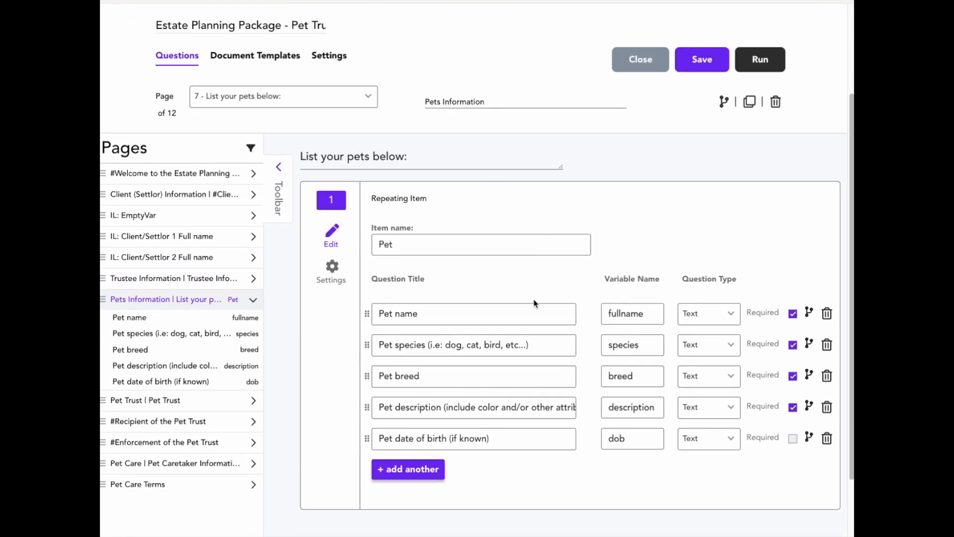
click(724, 101)
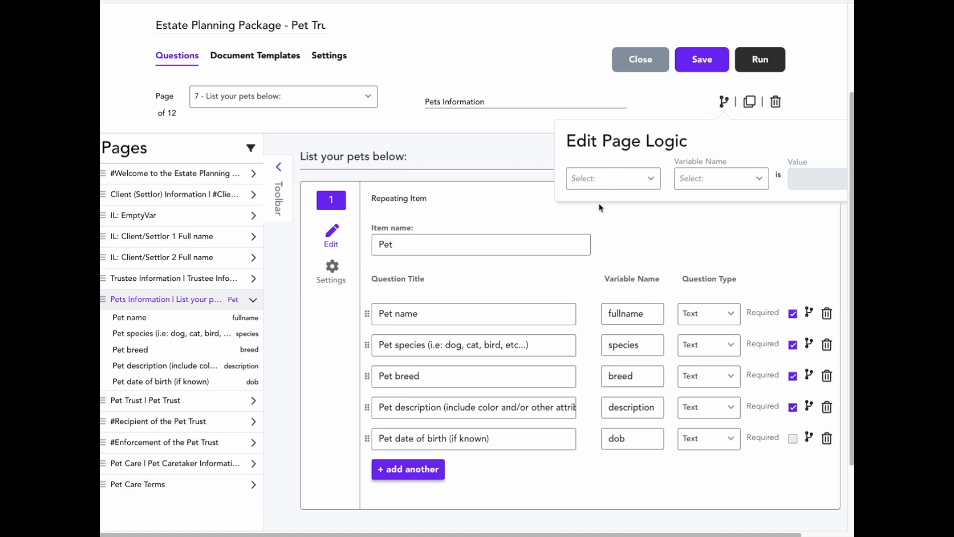
click(603, 185)
click(603, 219)
click(700, 180)
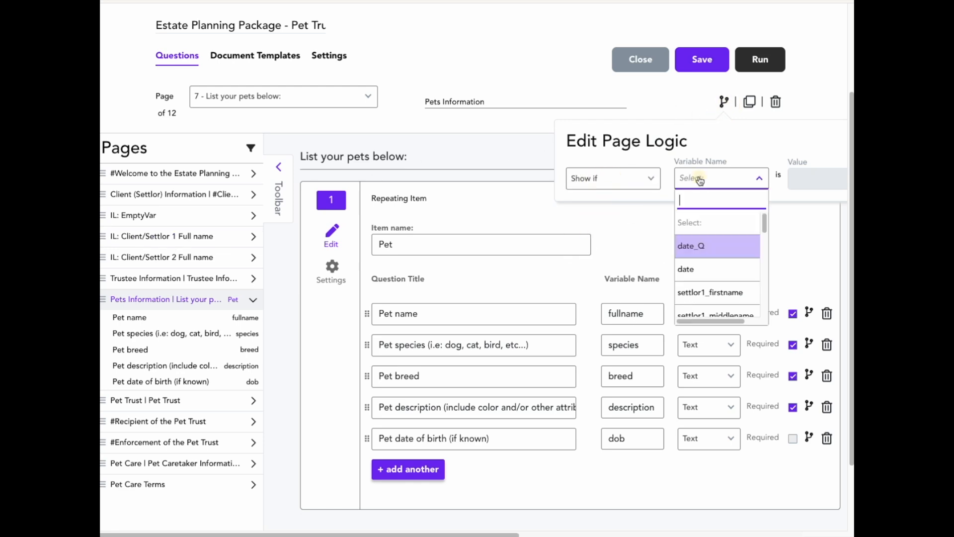
scroll(706, 238, down, 1)
click(696, 246)
click(799, 178)
click(663, 228)
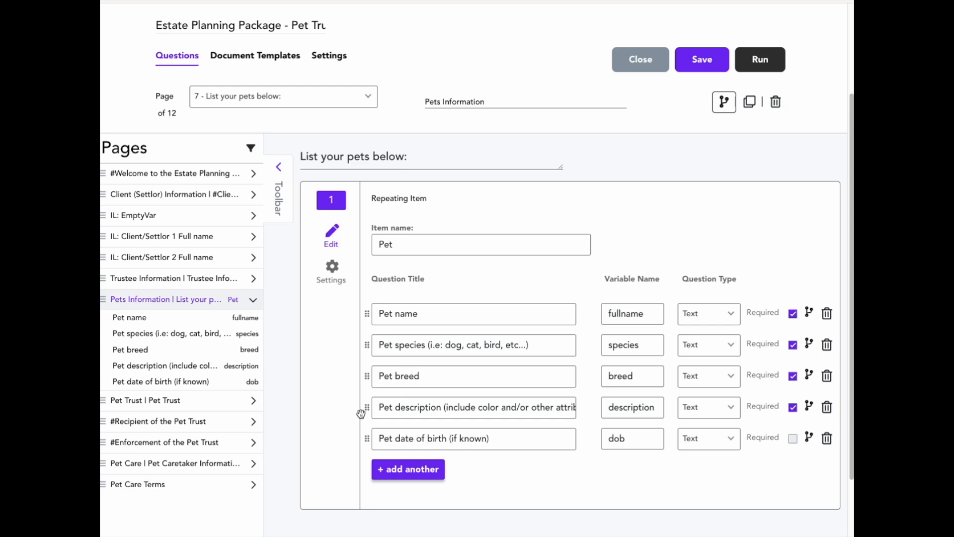
Append 'asdfadsflkja;dslf' to the Pet breed question title.
click(409, 377)
text(asdfadsflkja;dslf)
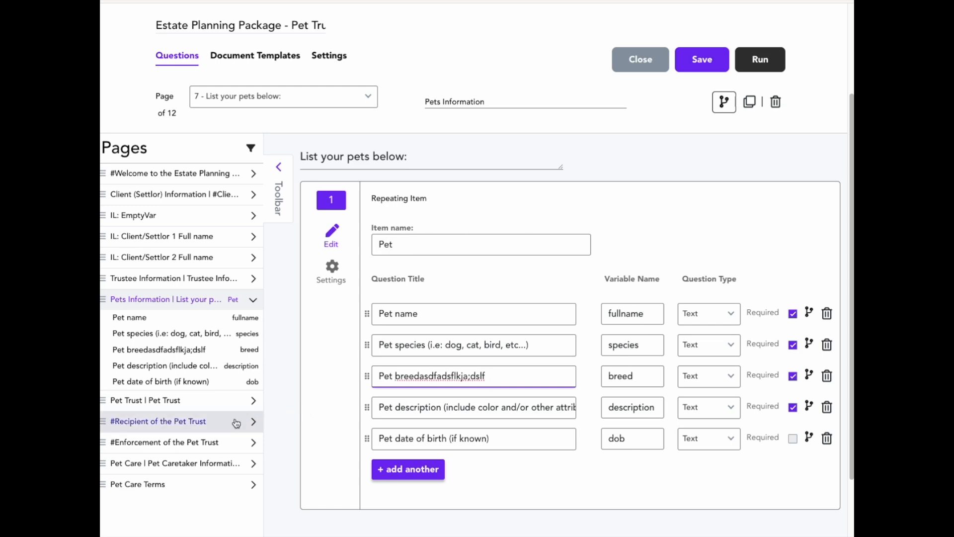
Review the workflow's Customize Messages questionnaire and email templates and the General settings.
scroll(234, 422, up, 2)
click(322, 141)
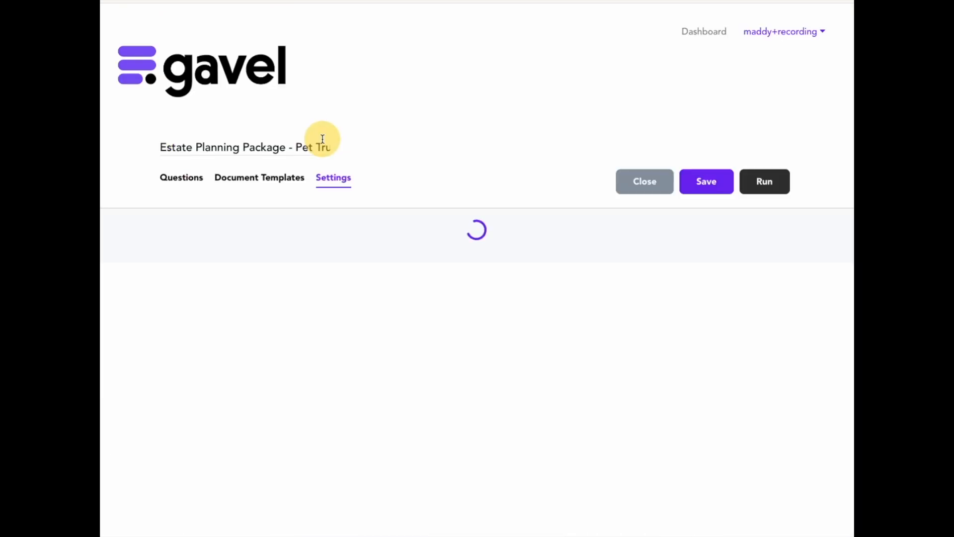
click(163, 311)
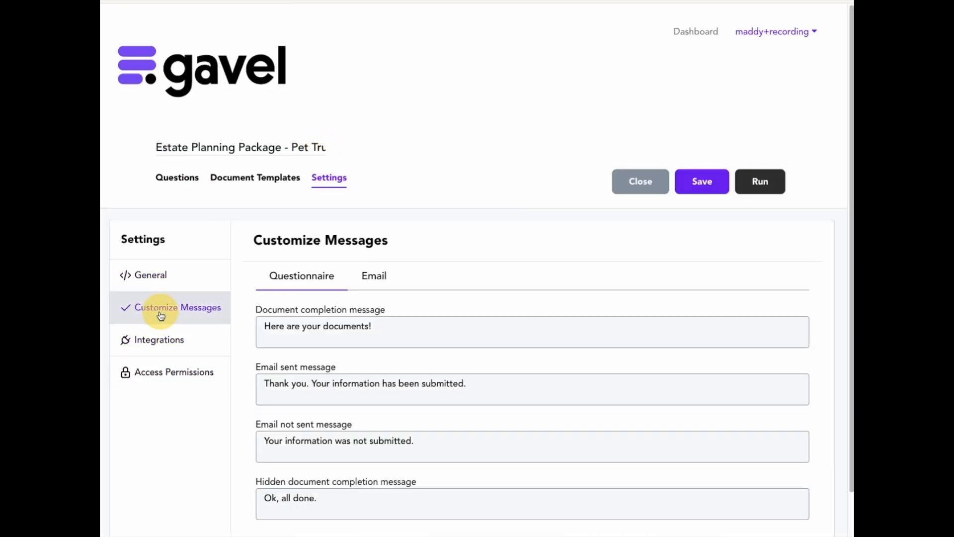
click(373, 277)
scroll(386, 302, down, 3)
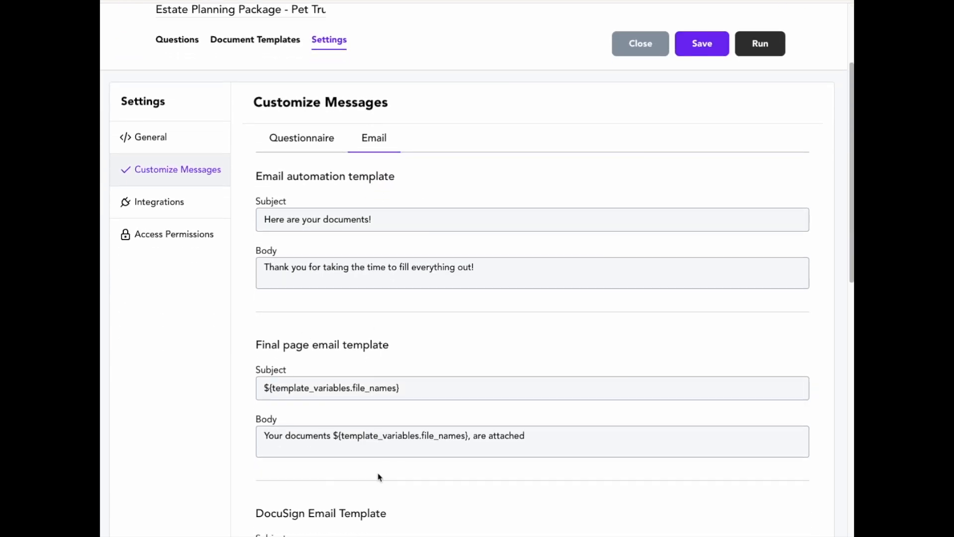
click(159, 149)
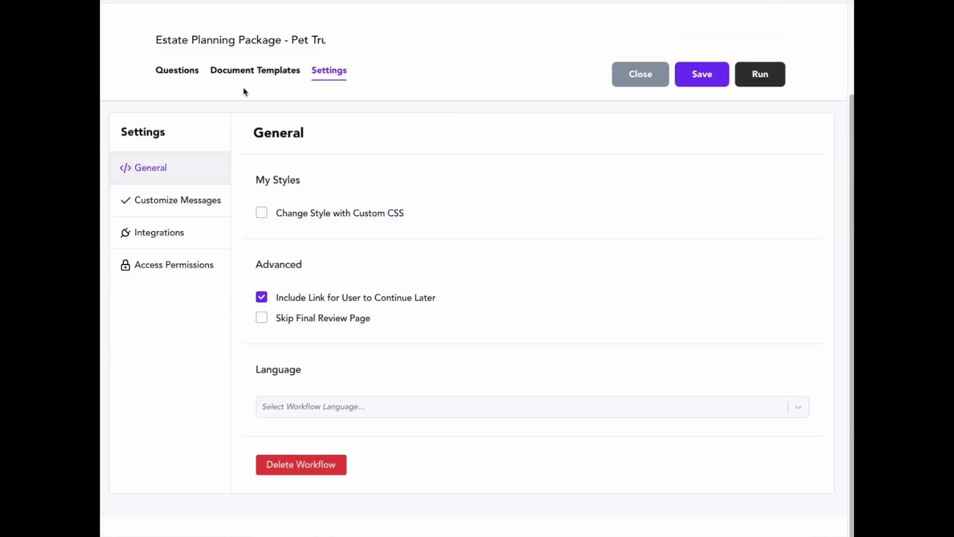
In Document Templates sharing, enable sending finalized documents by email and add settlor1_fullname as a recipient.
click(244, 72)
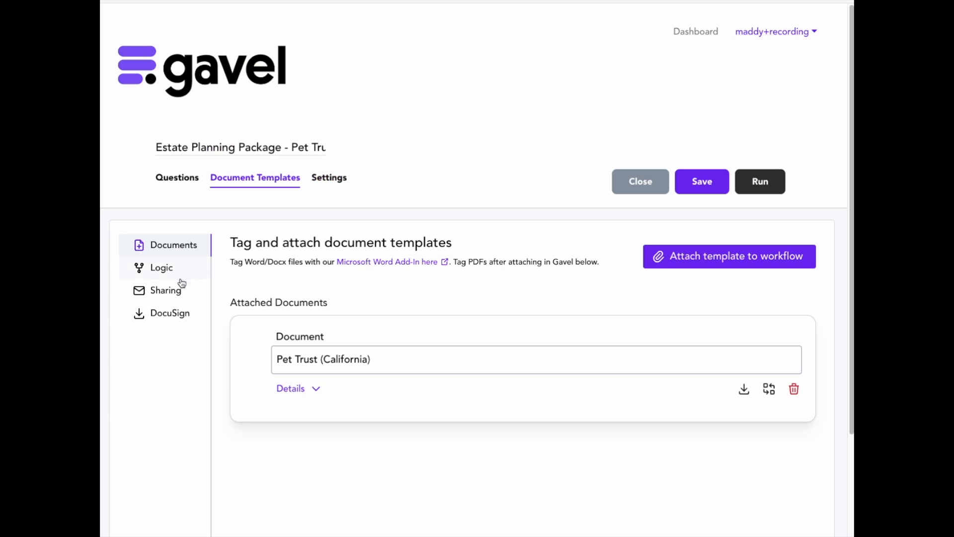
click(167, 292)
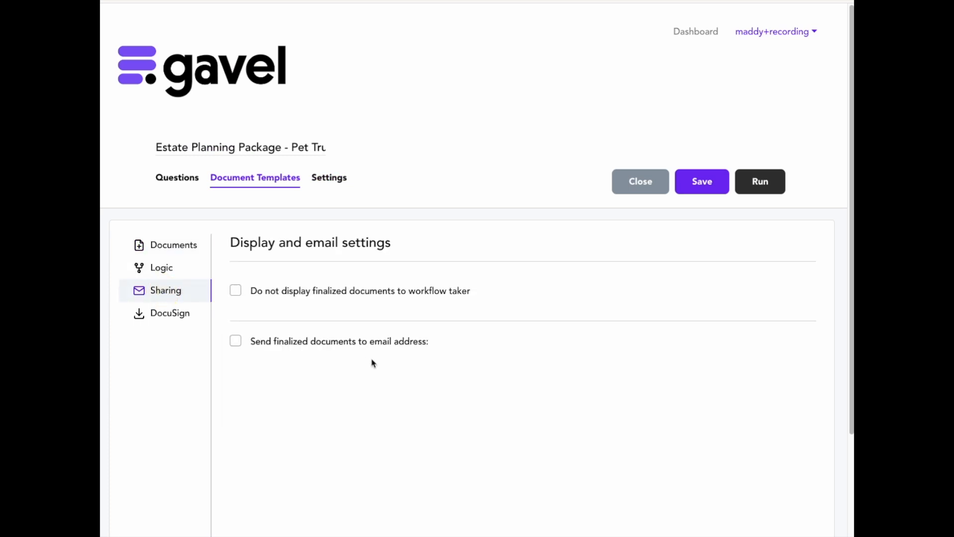
click(235, 341)
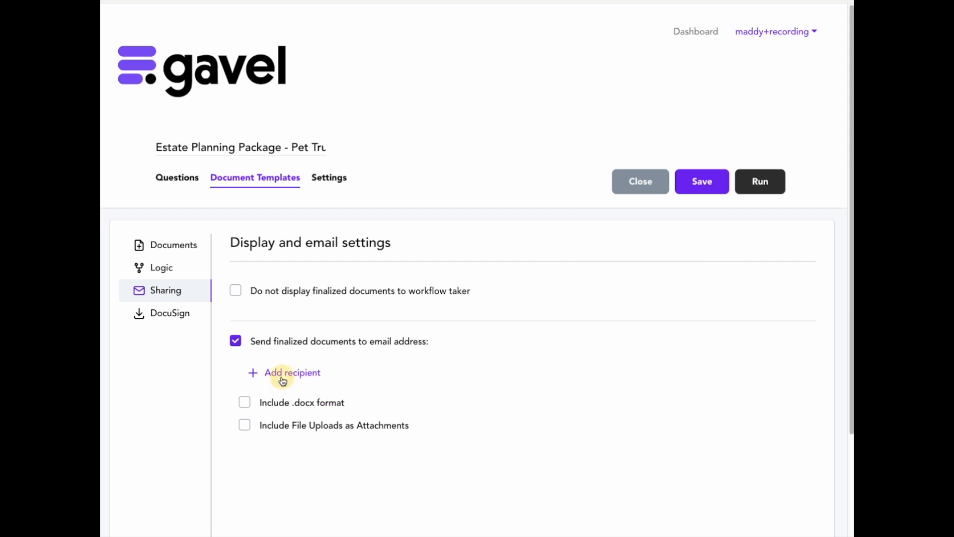
click(312, 373)
click(336, 371)
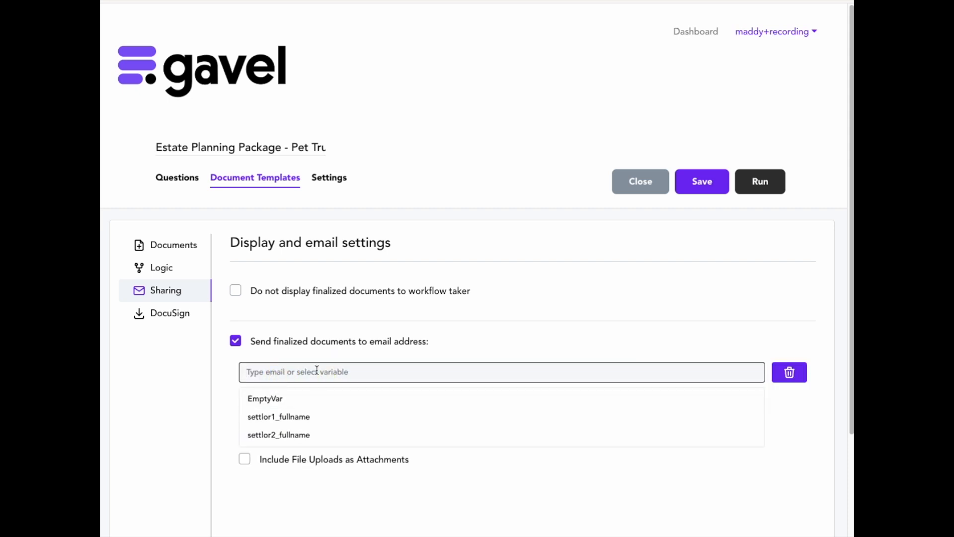
click(449, 418)
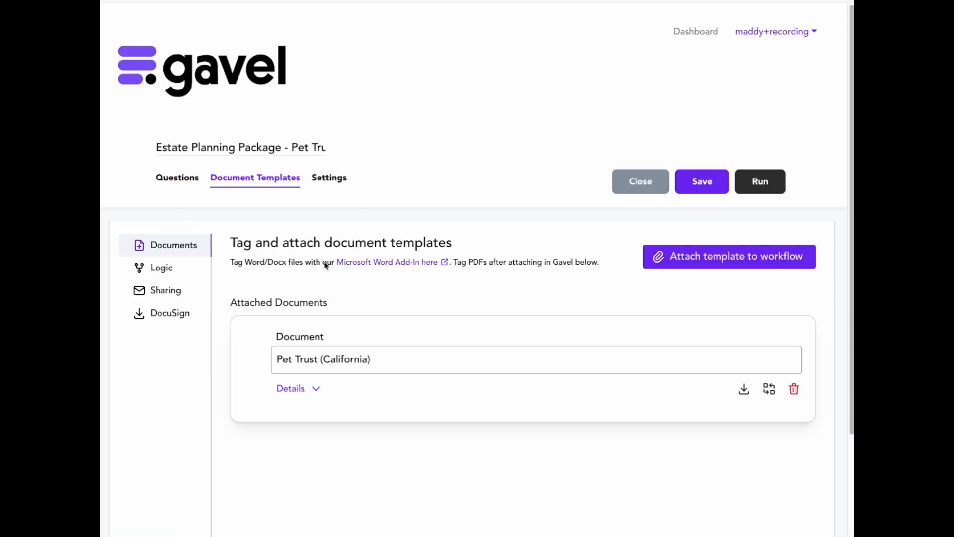
Download the Pet Trust (California) document template and open the downloaded file.
click(770, 400)
click(744, 390)
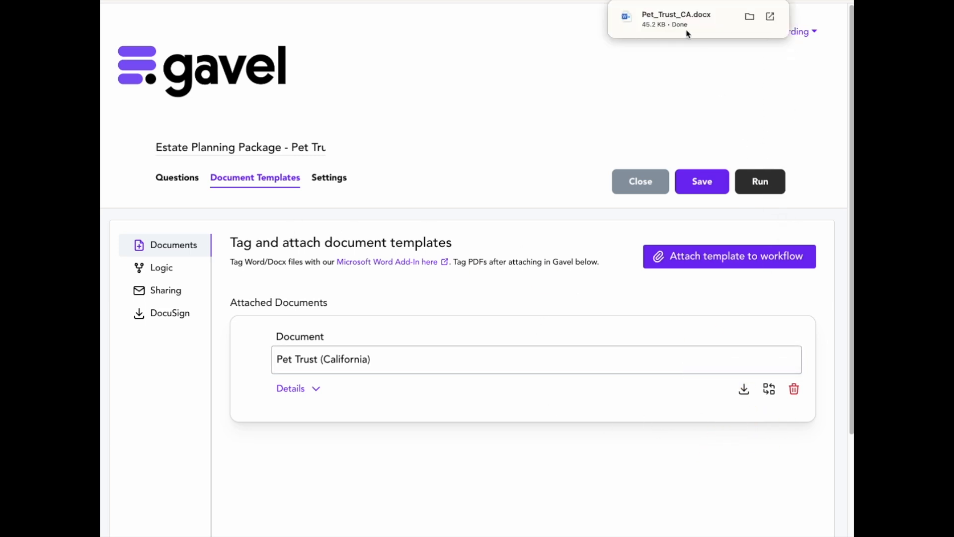
click(686, 17)
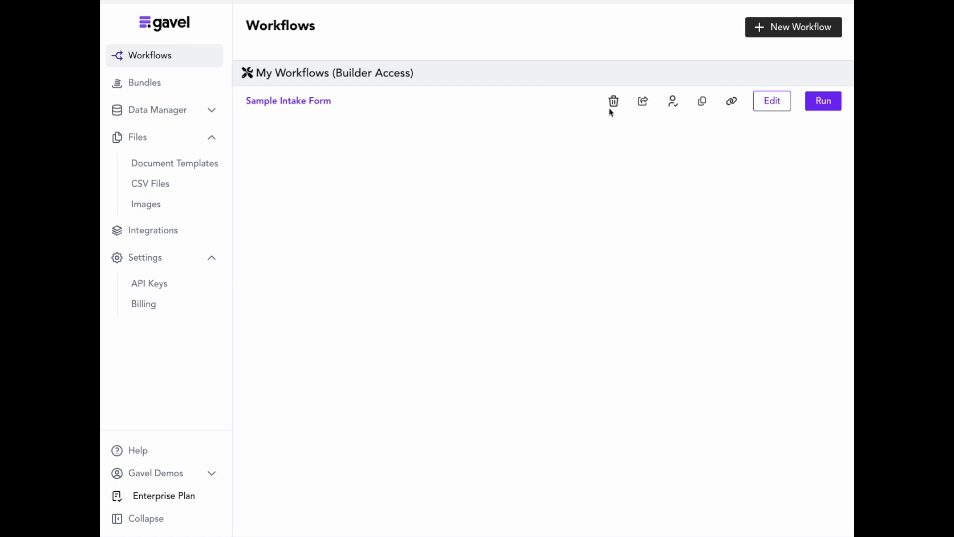
Create an API key named 'new api key' in the API Keys settings.
click(138, 282)
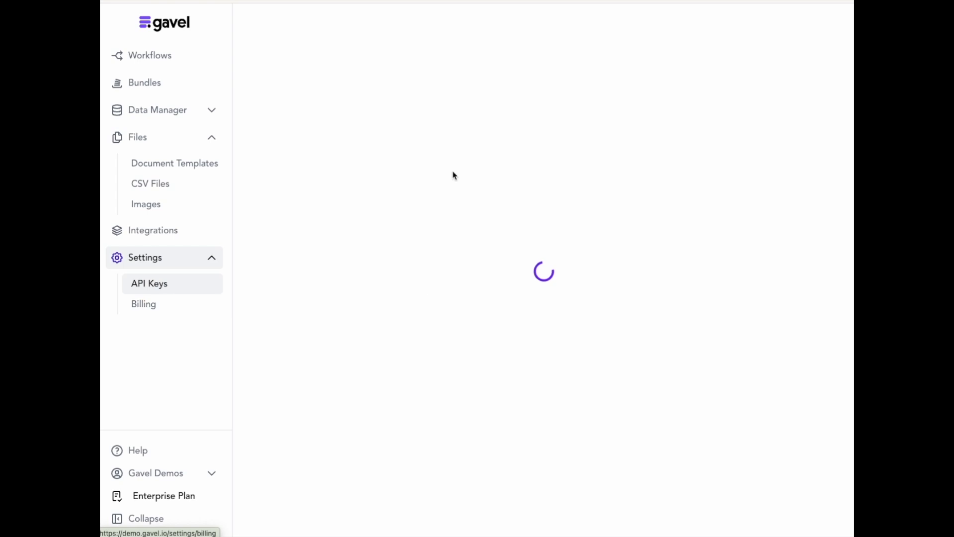
click(389, 85)
text(new )
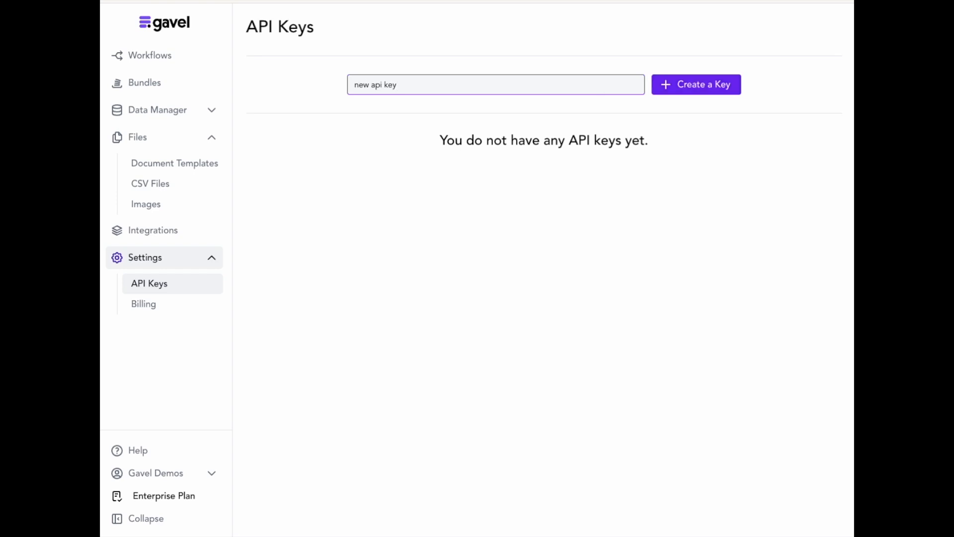
text(api key)
key(Return)
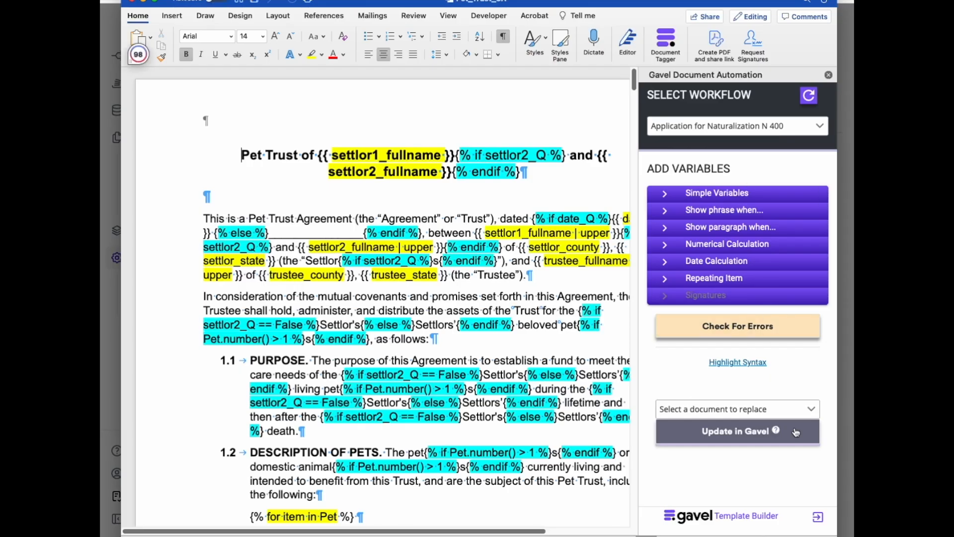
Sign in to the Gavel add-in in Word on the Demo client by pasting the new API key.
click(819, 515)
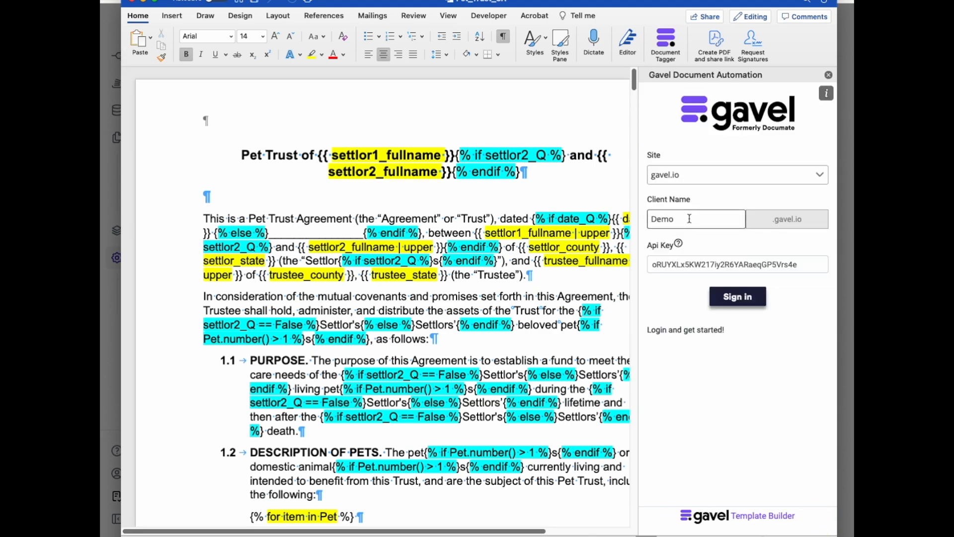
double_click(794, 265)
key(super+v)
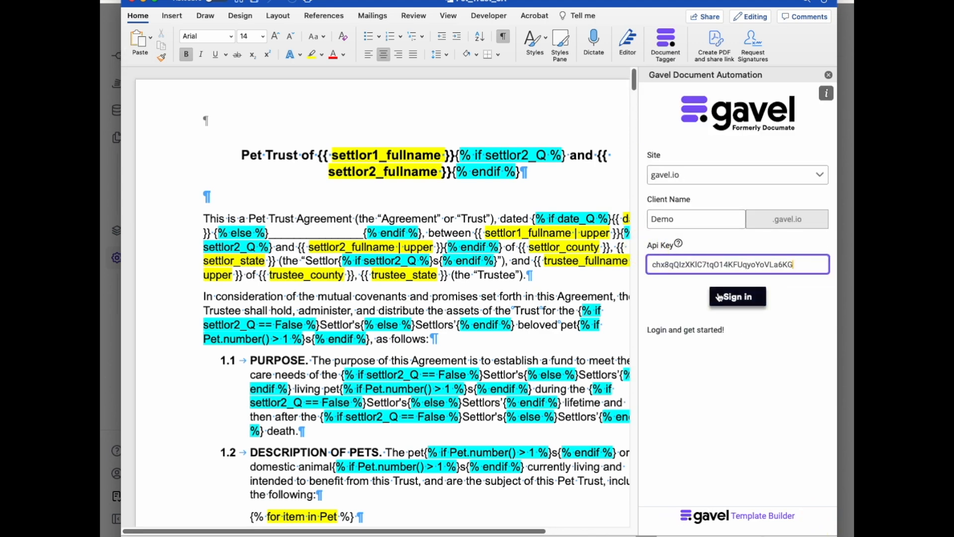
click(723, 297)
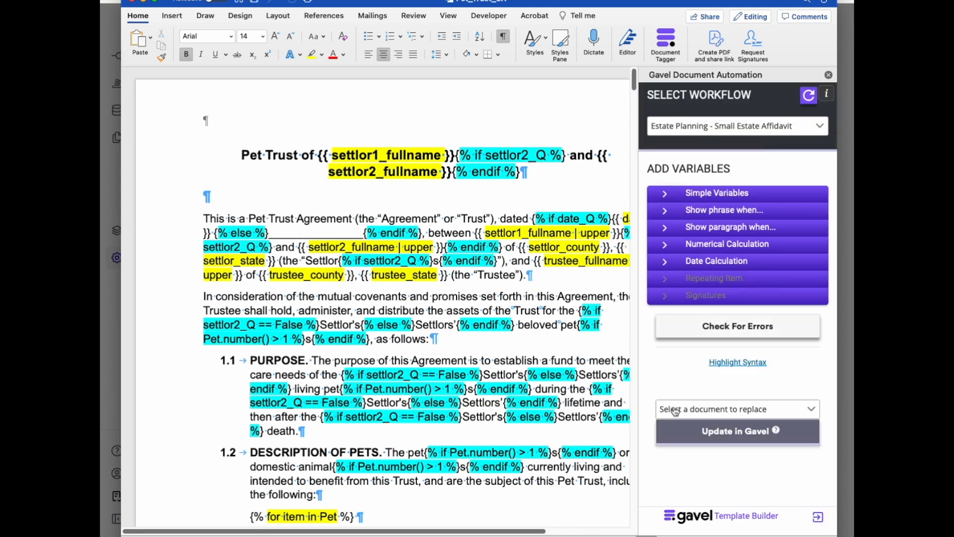
Select the 'Estate Planning Package - Pet Trust Copy' workflow in the add-in.
click(695, 128)
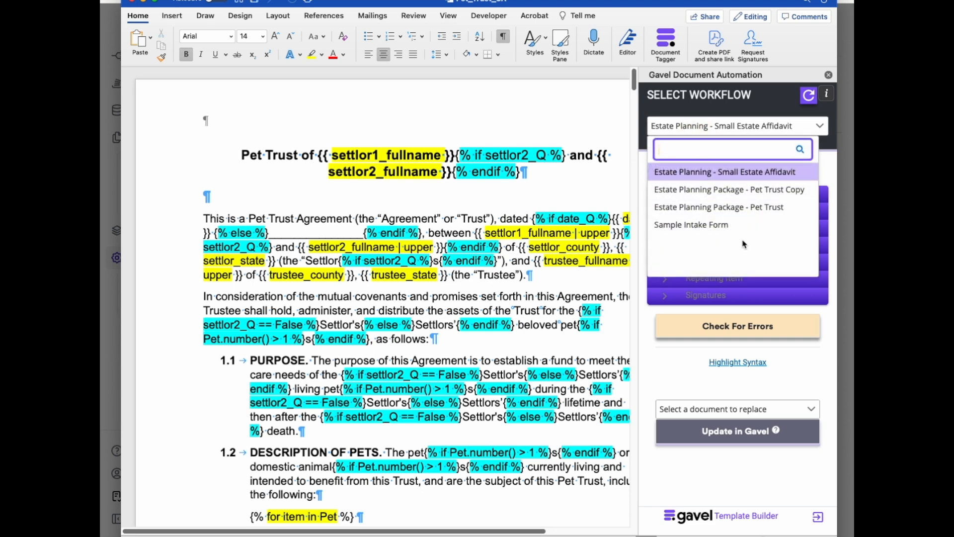
click(740, 207)
click(770, 126)
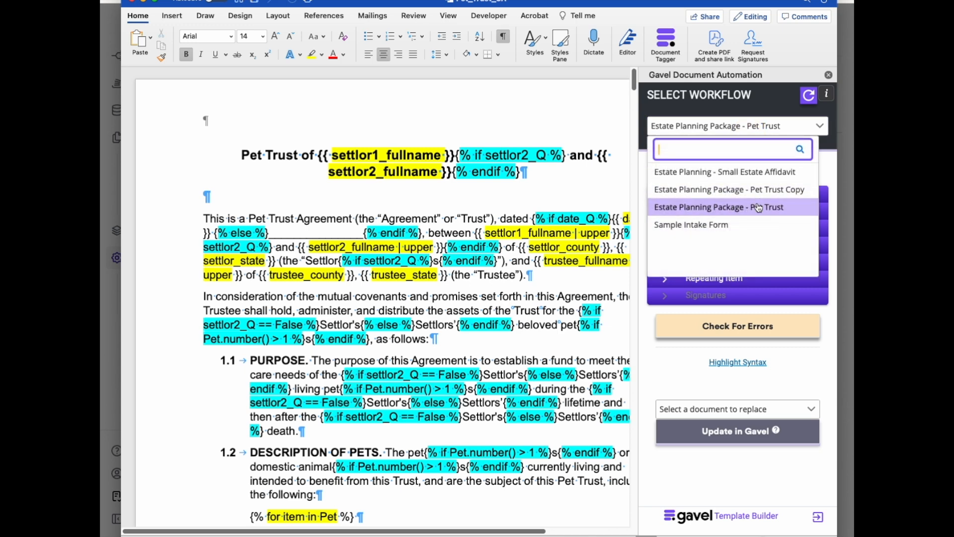
click(794, 191)
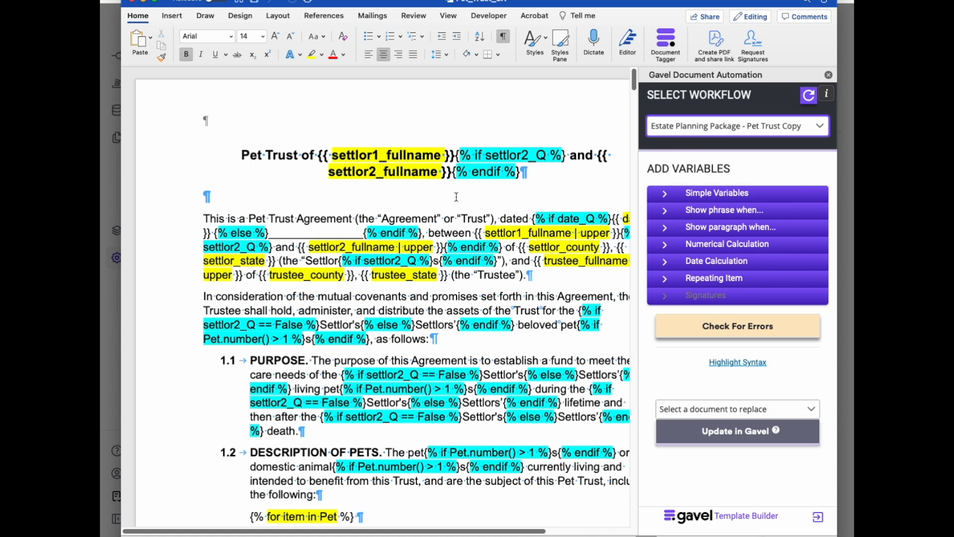
Color the document's Pet Trust title green.
drag(530, 172, 241, 154)
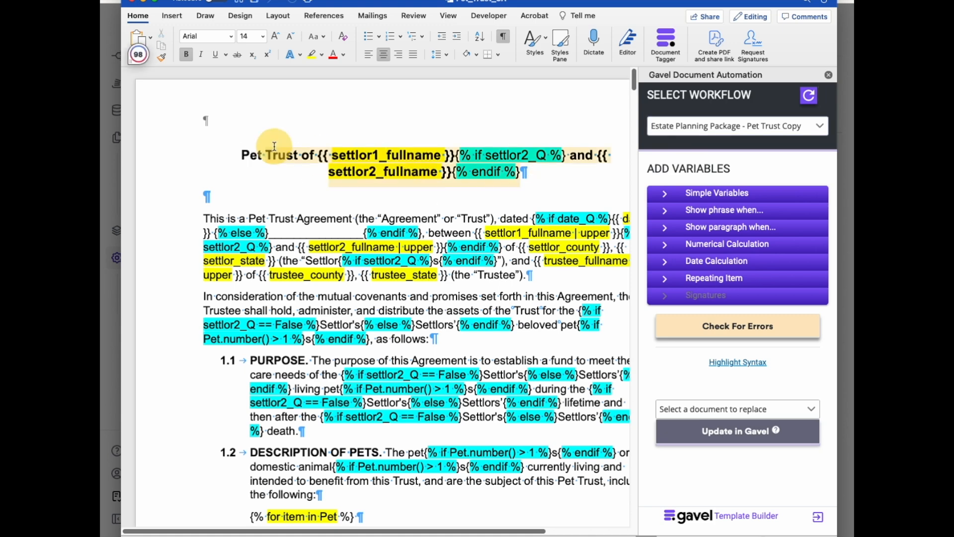
click(344, 54)
click(436, 108)
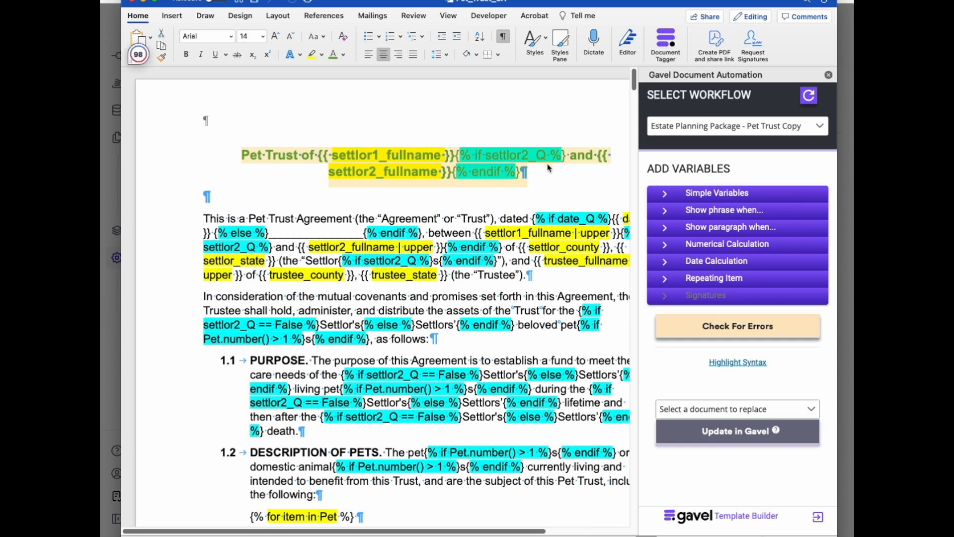
click(567, 191)
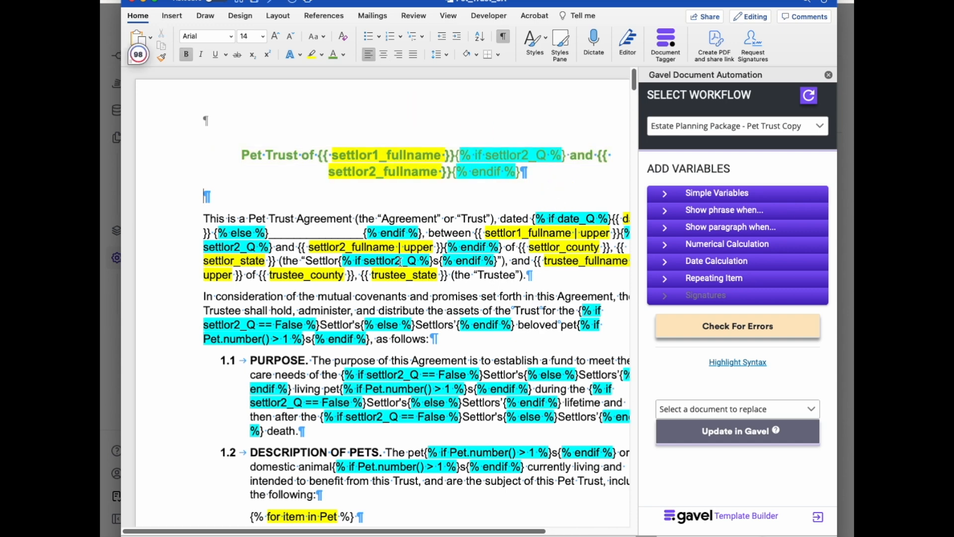
Color the 'In consideration of the mutual covenants' paragraph green.
scroll(302, 235, down, 1)
drag(203, 269, 611, 322)
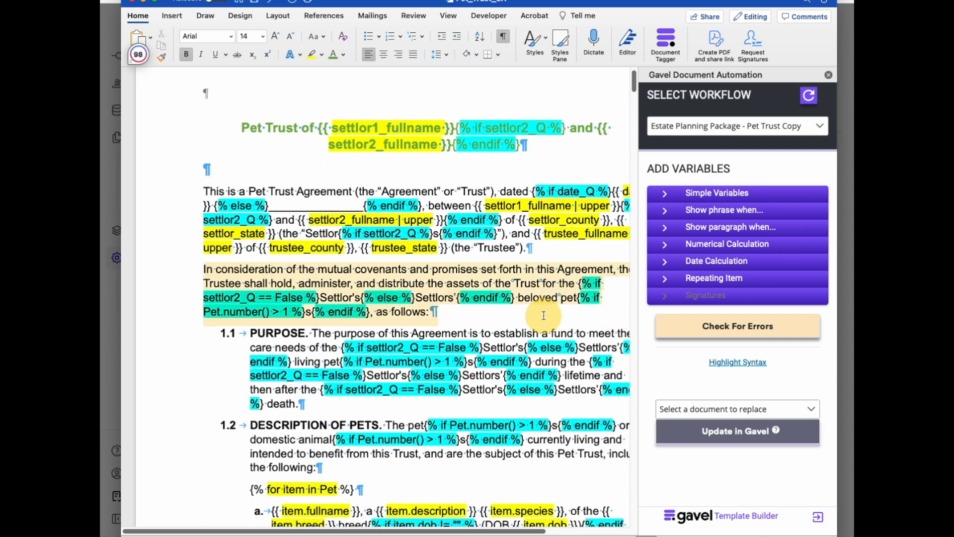
click(333, 56)
scroll(384, 149, down, 1)
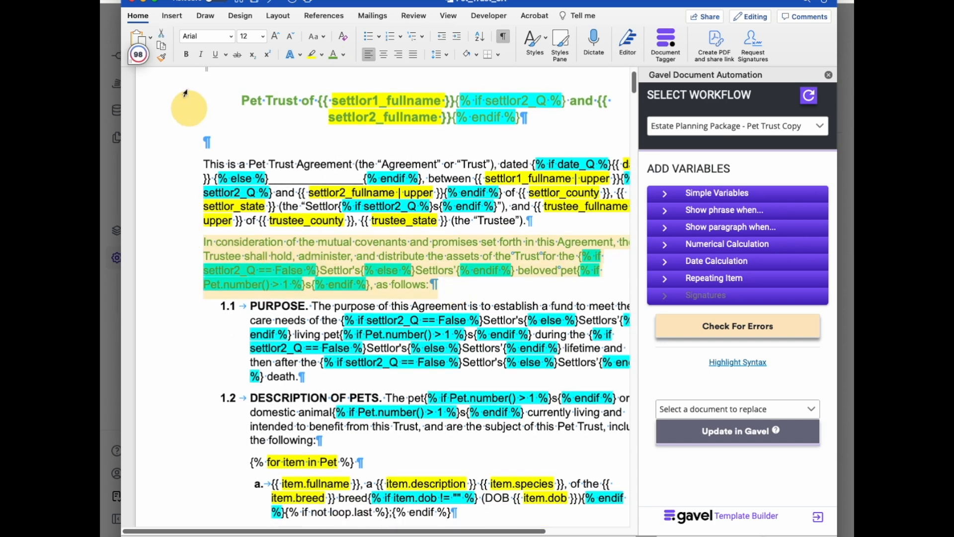
Try to set the consideration paragraph's font to Al Bayan Bold.
click(231, 37)
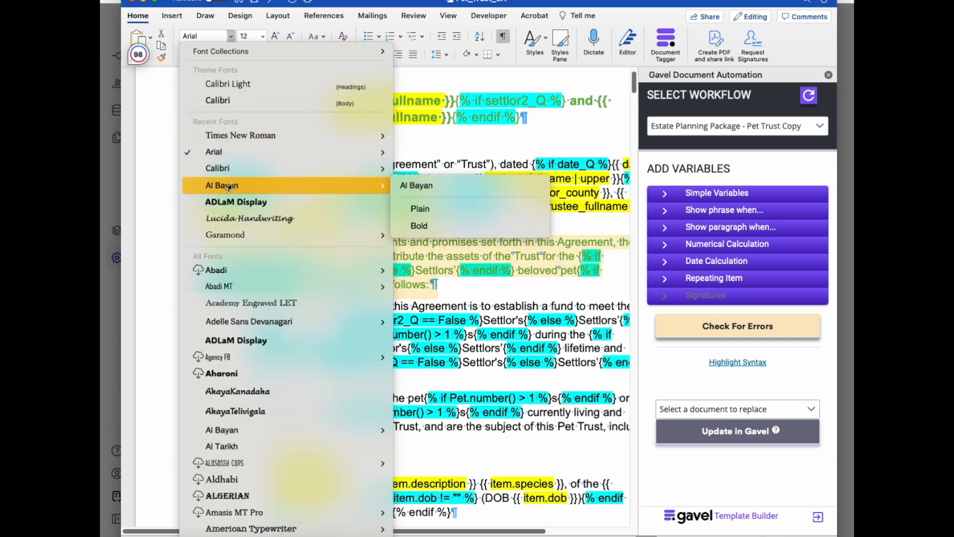
click(333, 225)
click(434, 280)
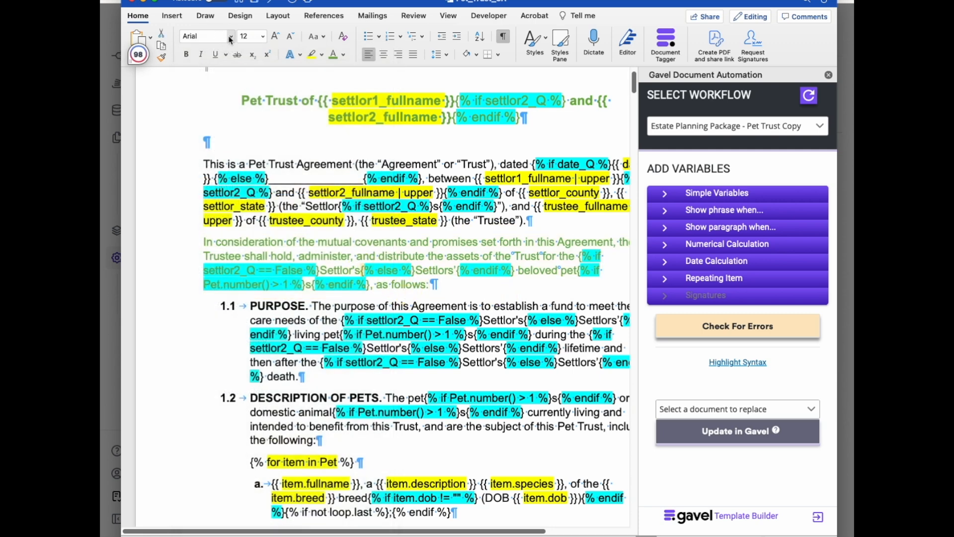
Set the consideration paragraph's font to ADLaM Display.
triple_click(455, 284)
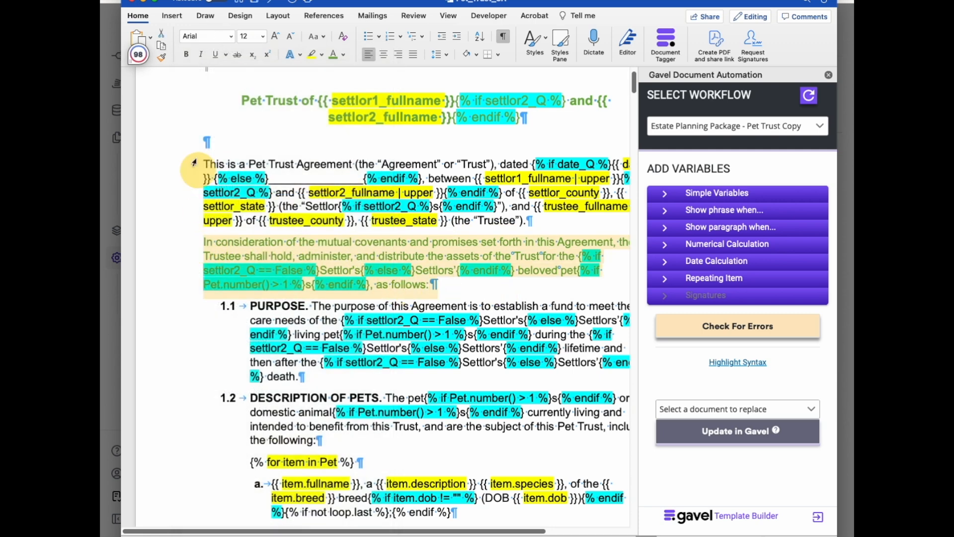
click(231, 37)
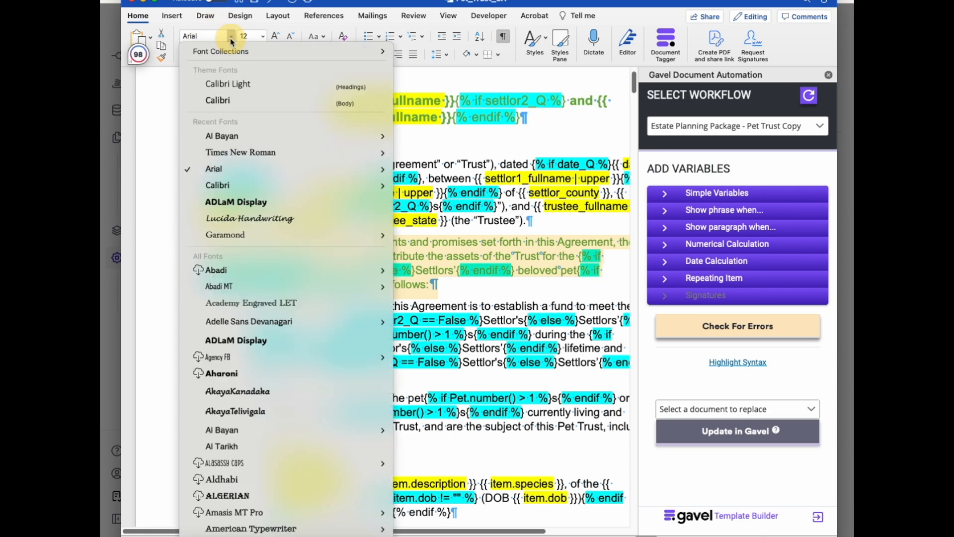
click(236, 202)
Add a new line 'I really add this in this spot:' after the paragraph about references to my pets.
scroll(479, 199, down, 3)
click(479, 180)
scroll(479, 184, down, 5)
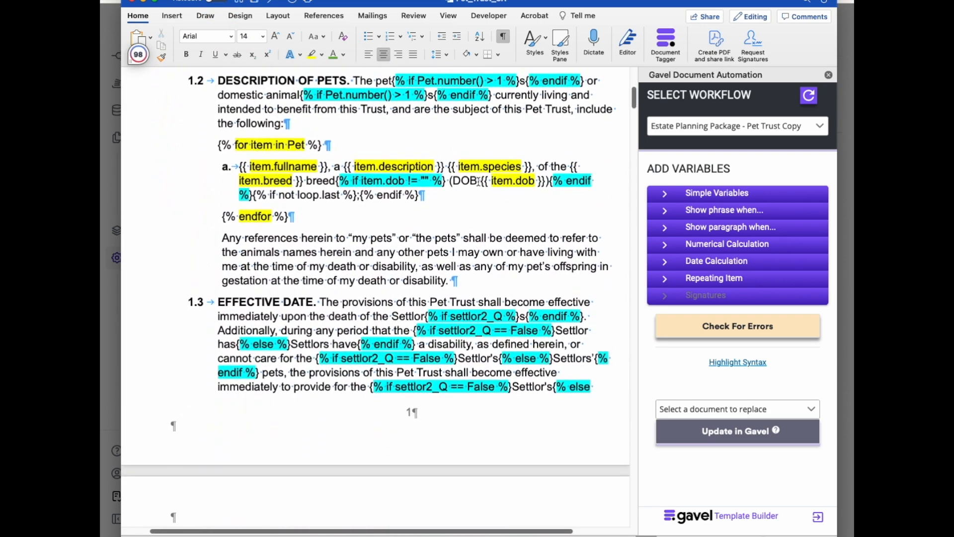
click(503, 276)
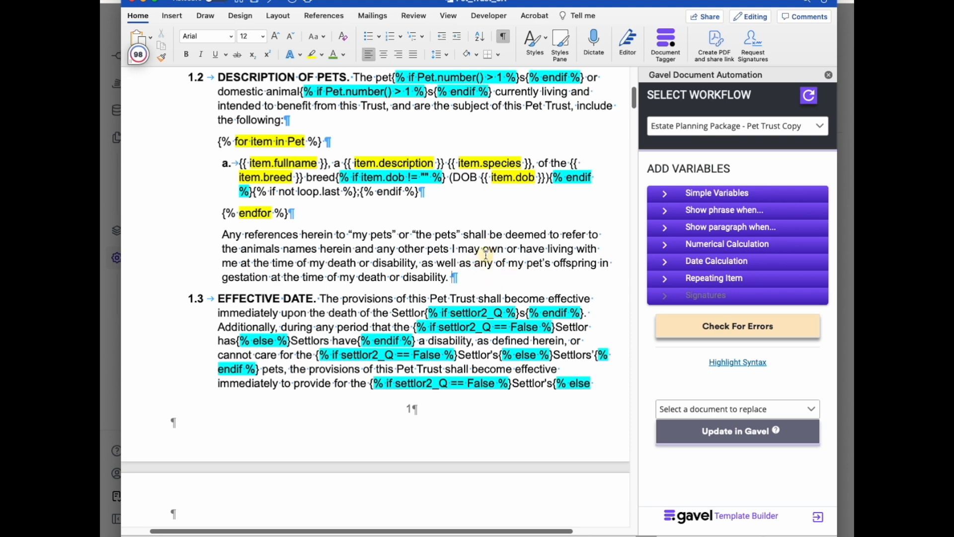
key(shift+Return)
key(shift+Return)
text(I really add this in this spot:)
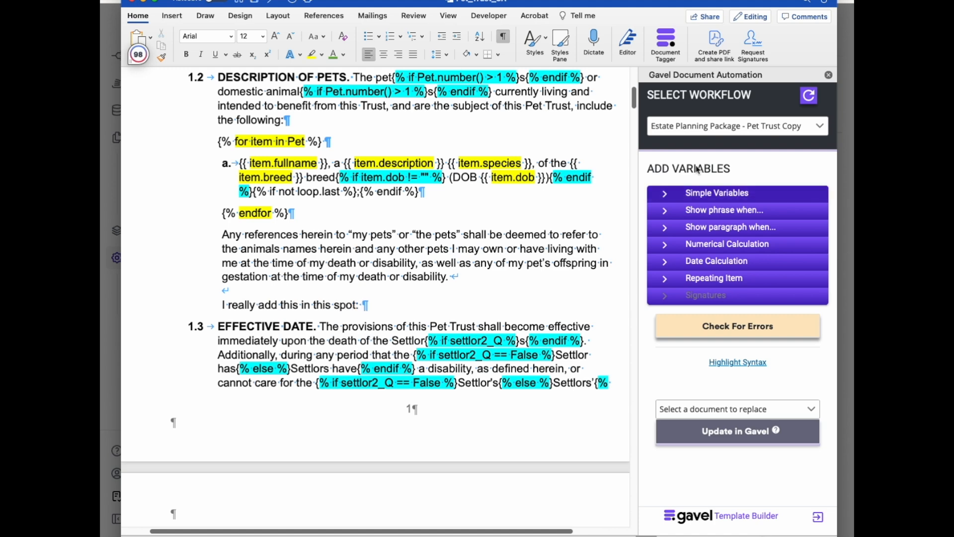
Insert the settlor1_firstname simple variable with Standard format at the end of the new line.
click(743, 192)
click(725, 222)
scroll(725, 298, down, 1)
scroll(711, 288, up, 1)
click(711, 280)
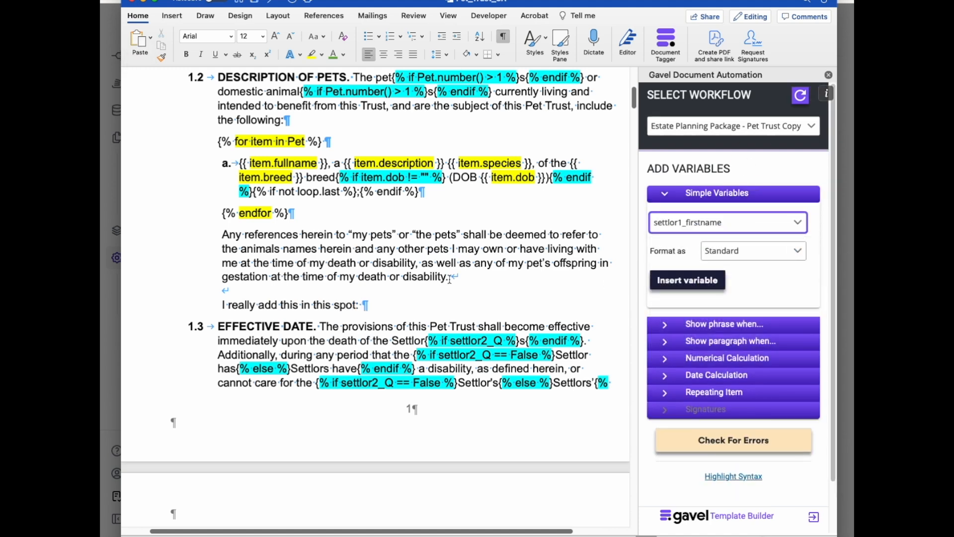
click(412, 307)
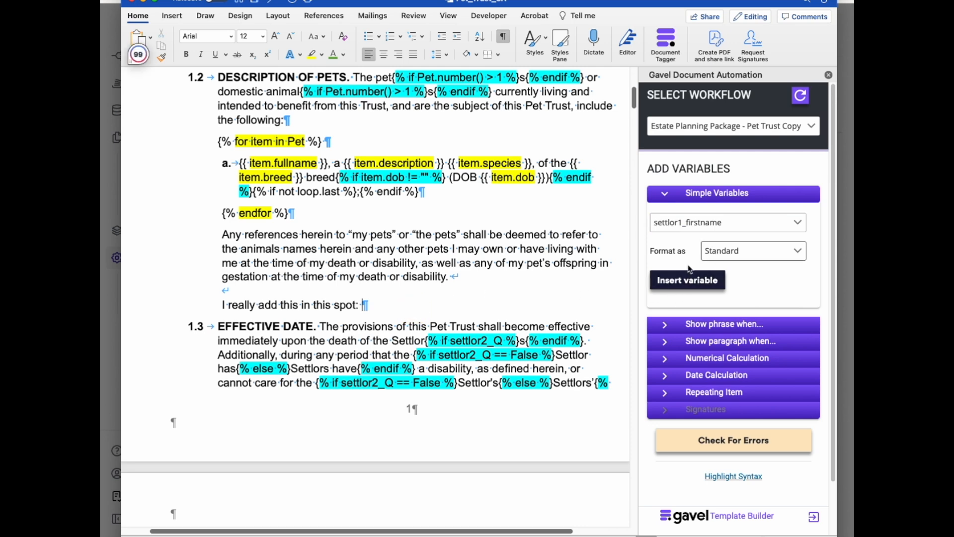
click(684, 281)
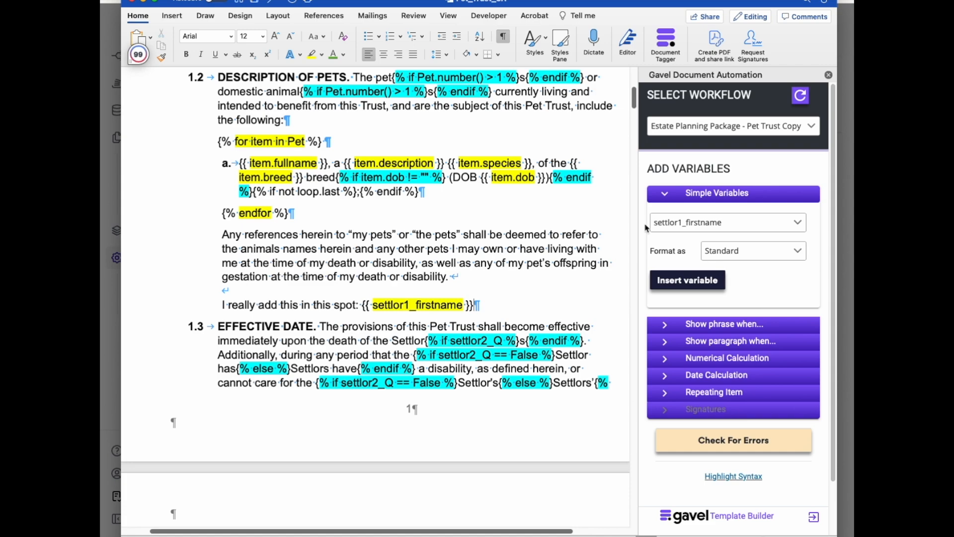
Update the Pet_Trust_CA.docx template in Gavel with the edited document.
scroll(515, 334, down, 10)
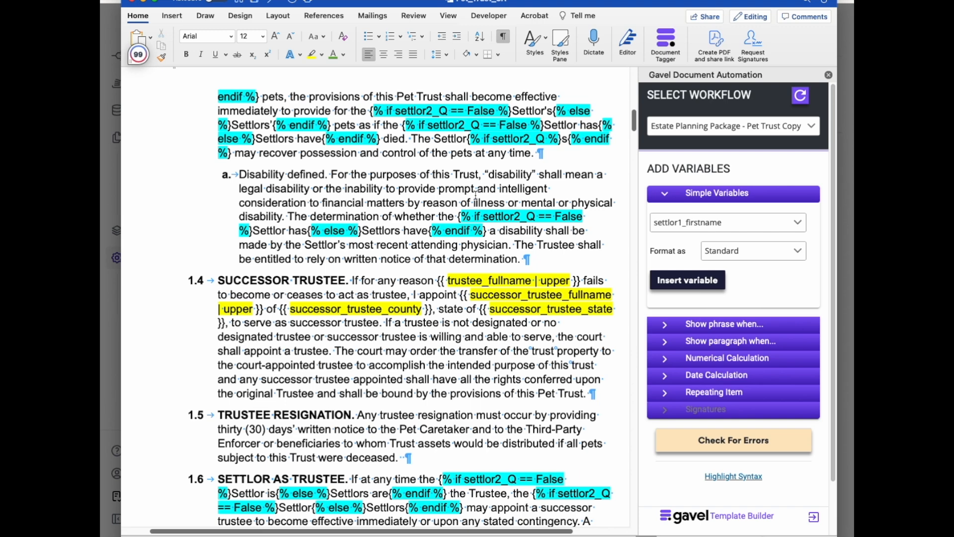
scroll(475, 195, down, 3)
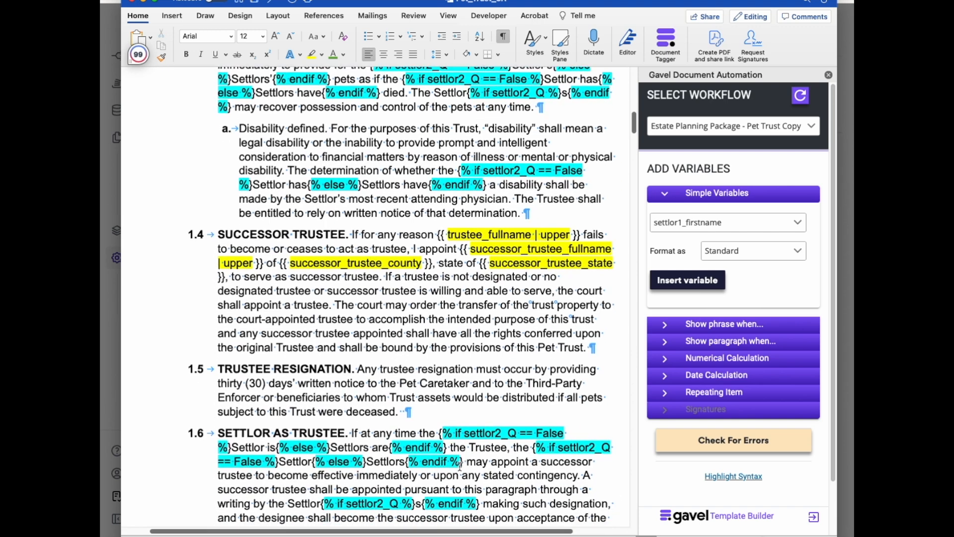
drag(462, 463, 406, 462)
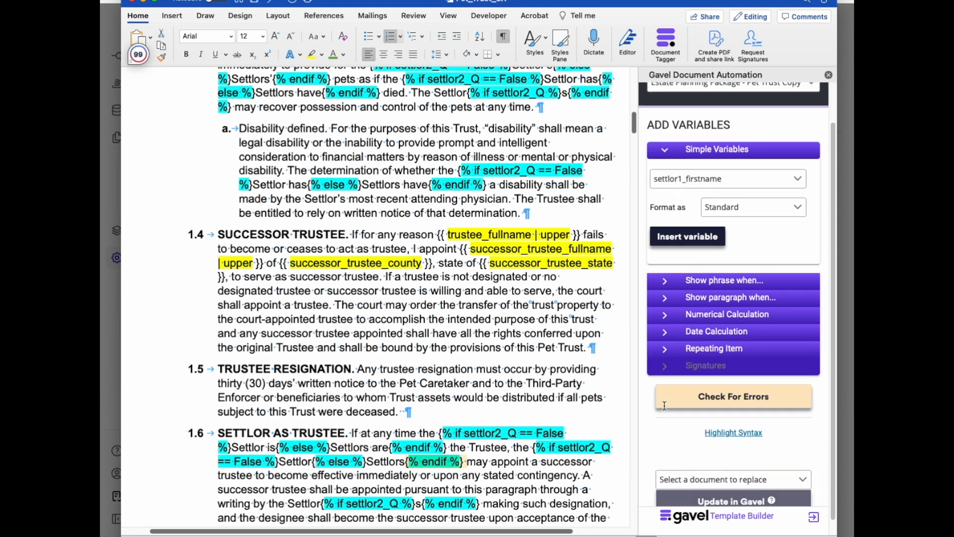
click(625, 403)
scroll(625, 413, down, 1)
click(701, 463)
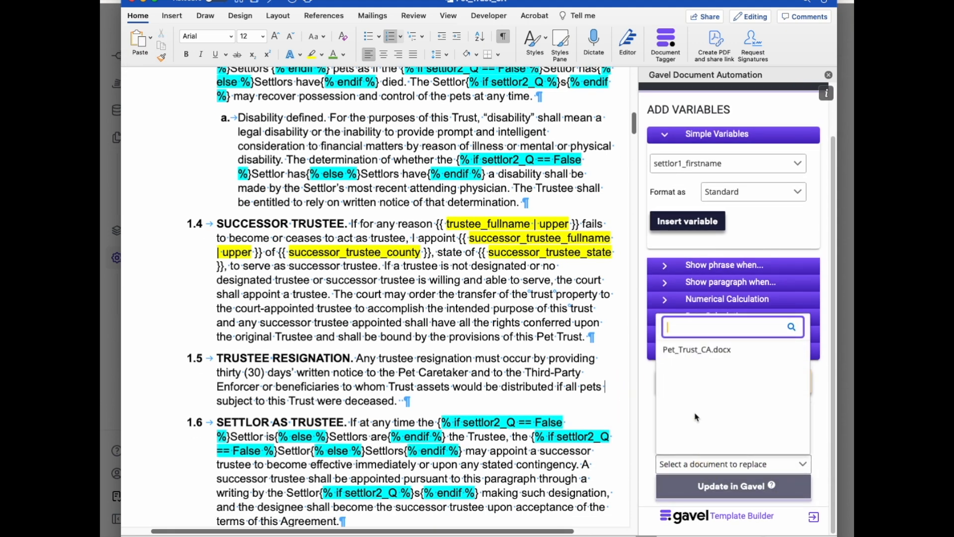
click(689, 352)
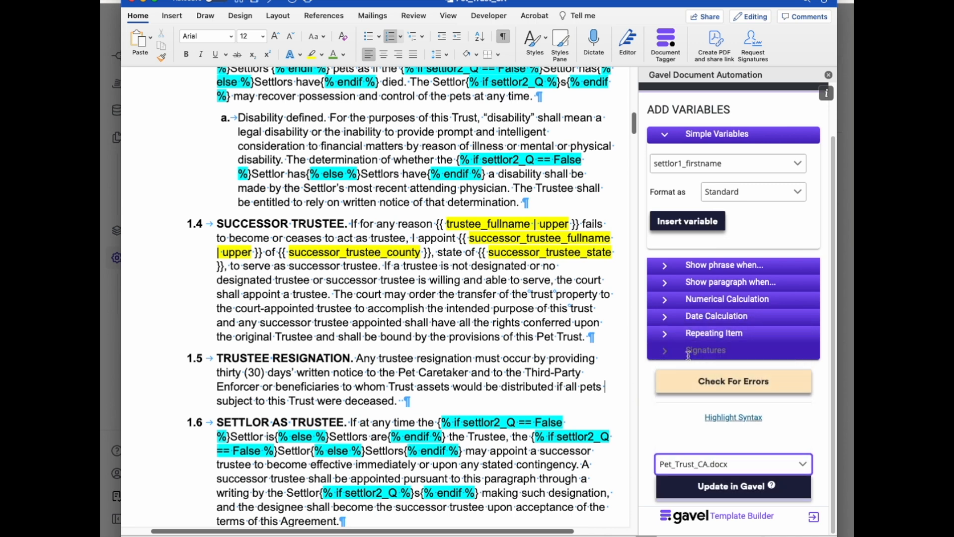
click(705, 468)
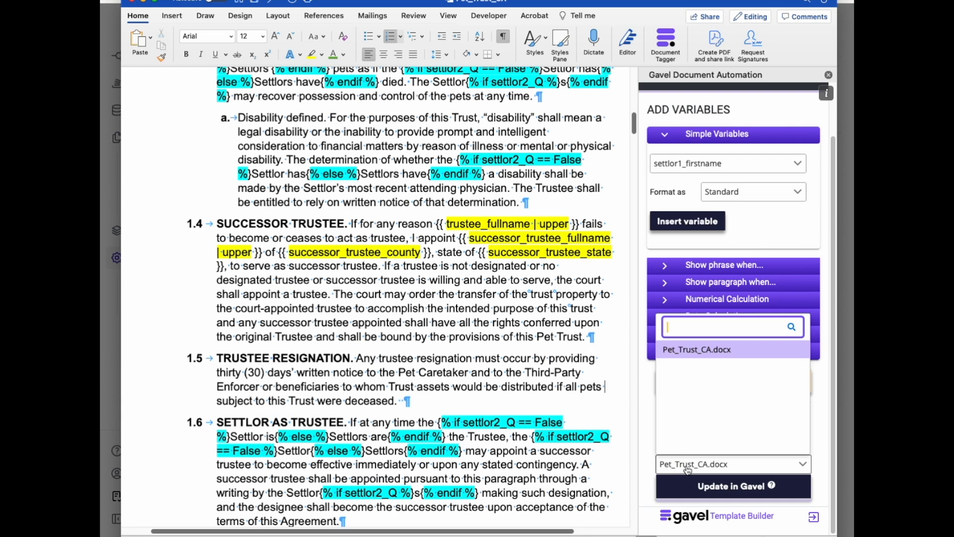
click(705, 489)
scroll(493, 342, down, 2)
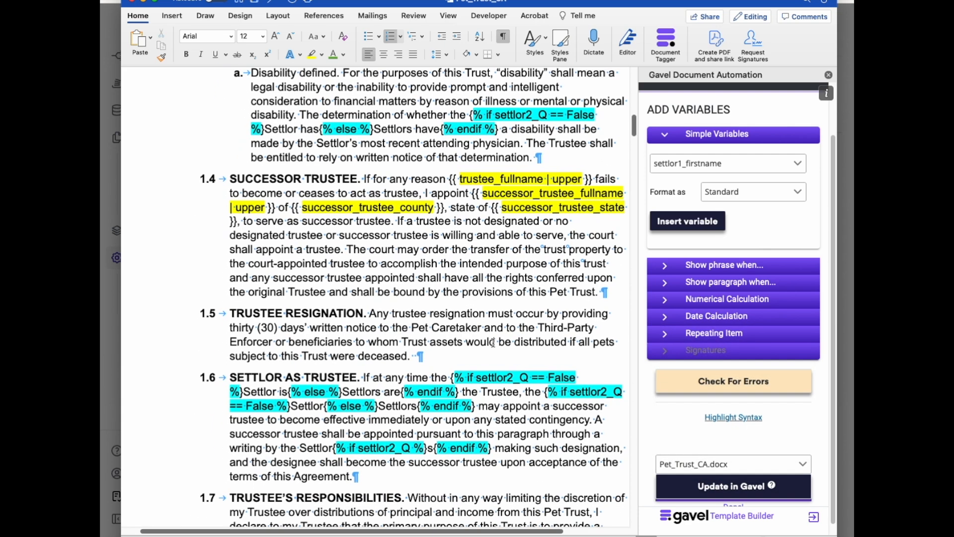
Open the 'IL: Client/Settlor 1 Full name' page of the Pet Trust workflow in the browser.
click(114, 356)
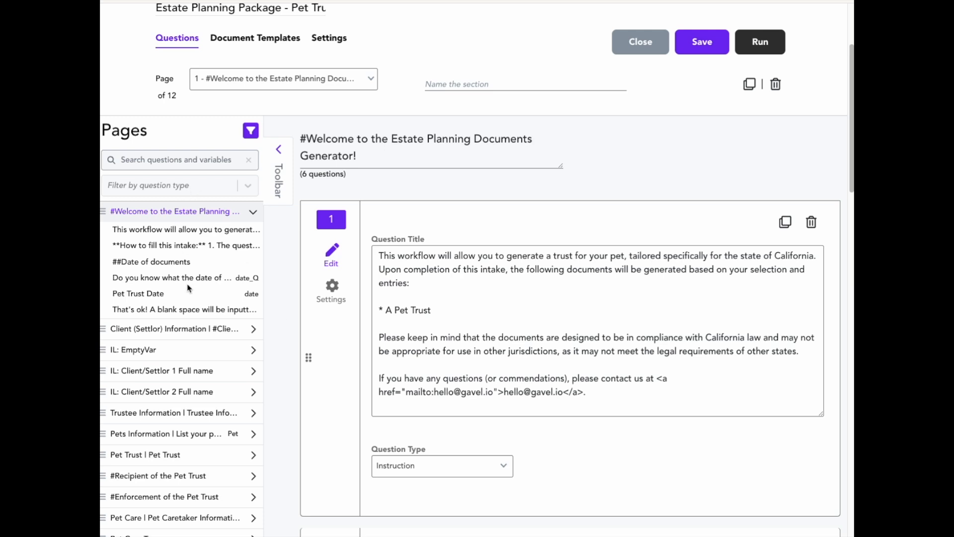
scroll(162, 316, down, 1)
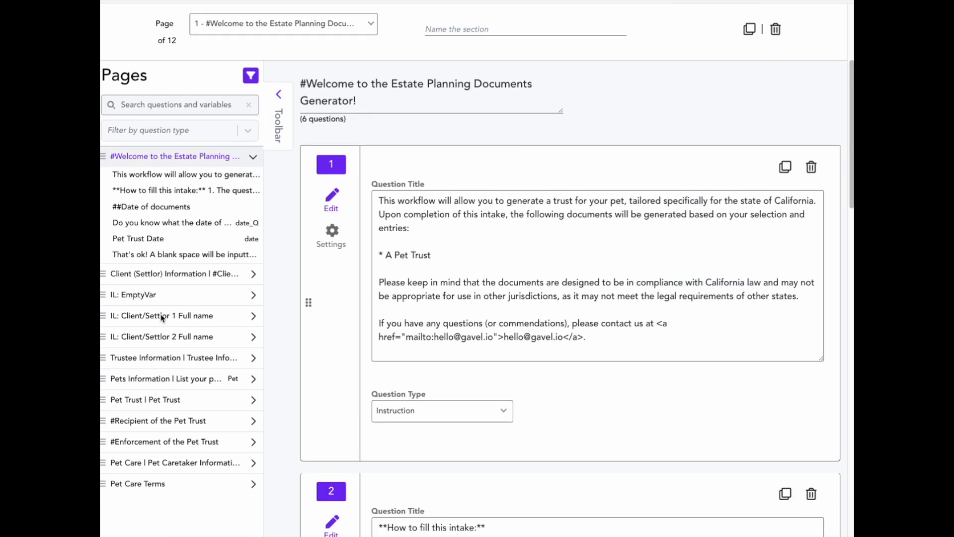
click(252, 316)
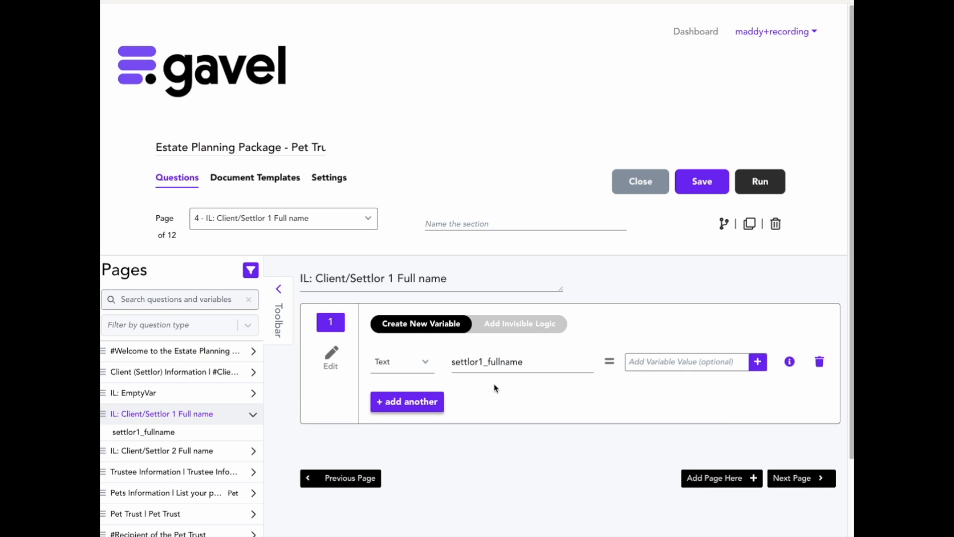
scroll(478, 400, down, 1)
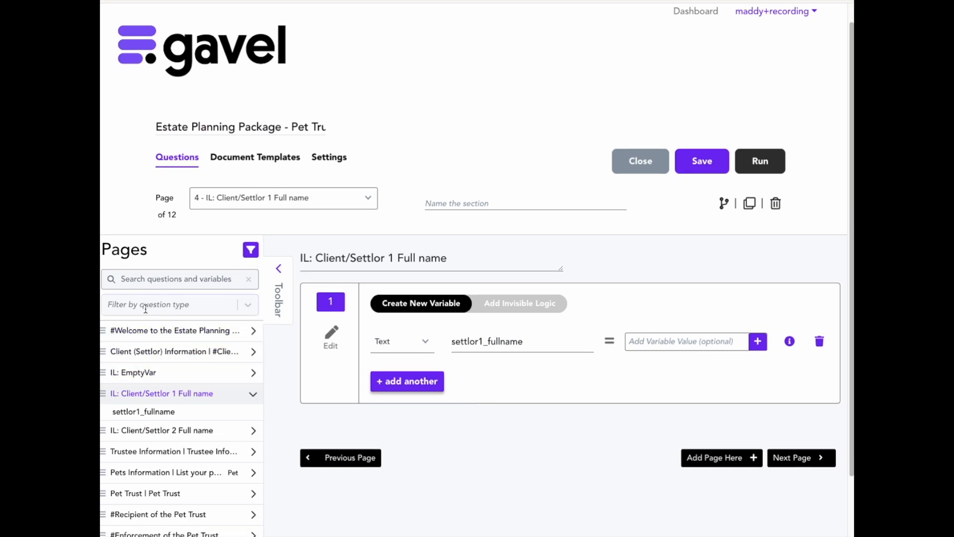
Search the pages list for the settlor1_fullname variable.
click(163, 276)
text(settlor1)
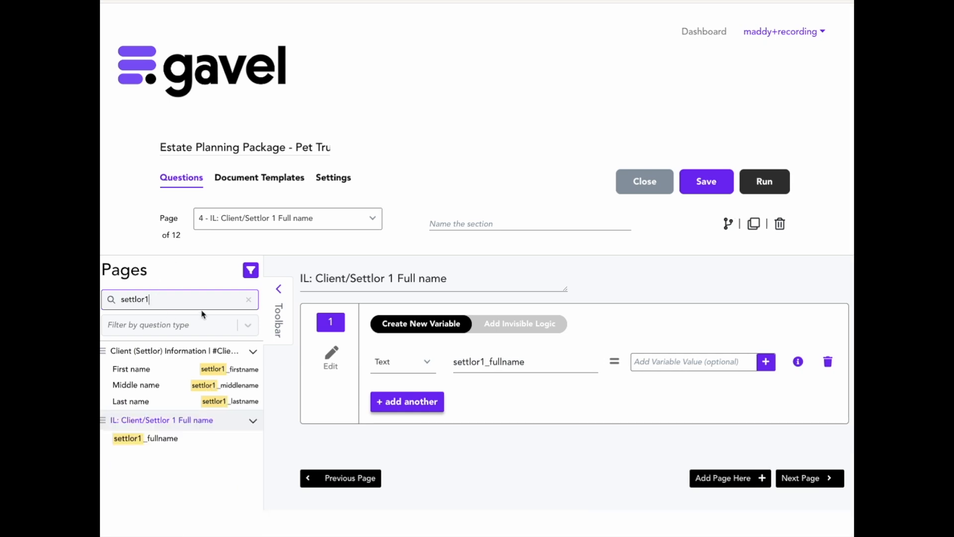
click(251, 272)
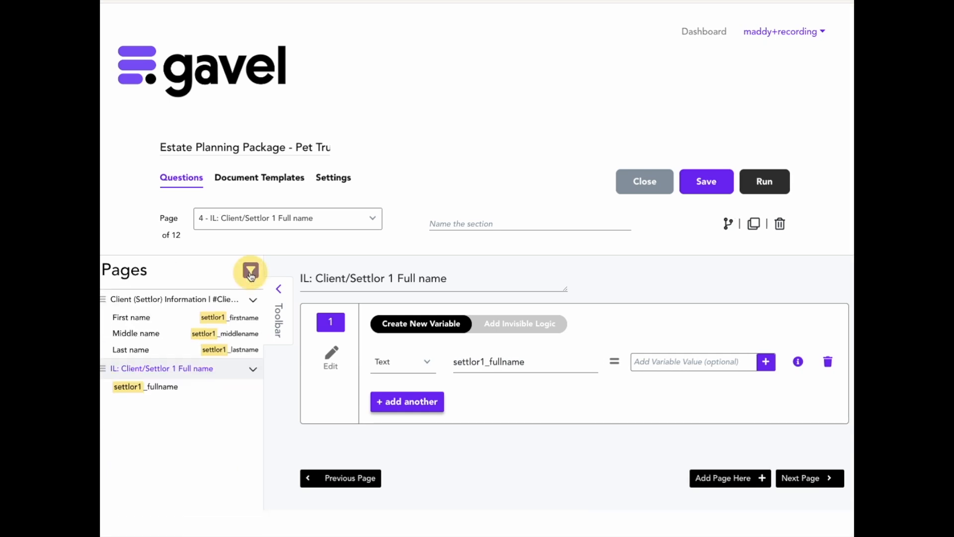
click(251, 272)
click(178, 300)
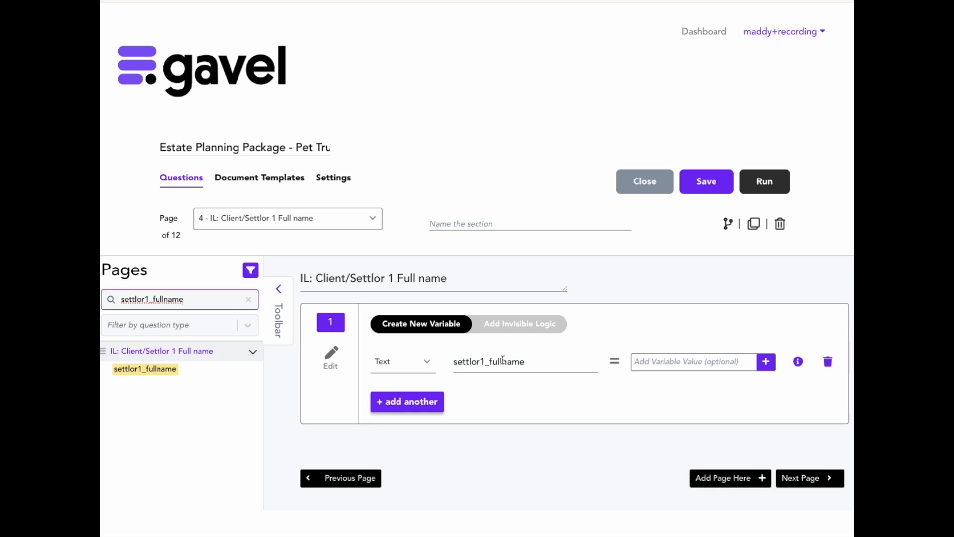
Clear the IF, THEN and ELSE-IF rows of the invisible logic for settlor1_fullname on this page.
click(497, 332)
scroll(463, 374, down, 2)
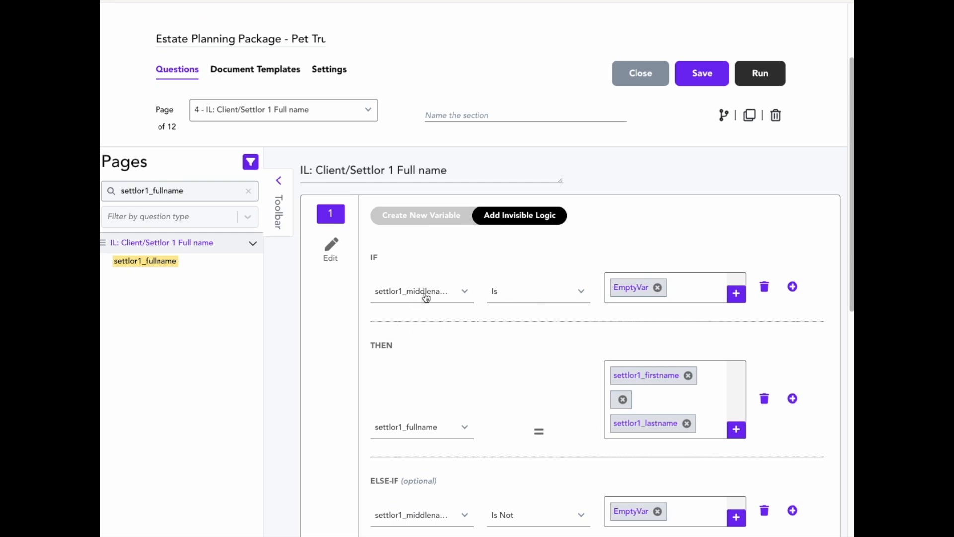
scroll(584, 367, down, 2)
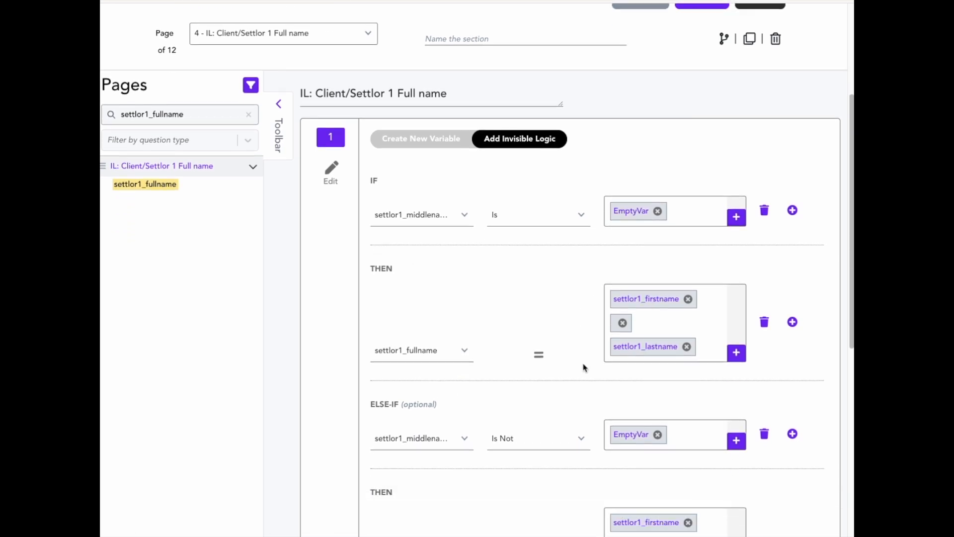
scroll(583, 366, up, 2)
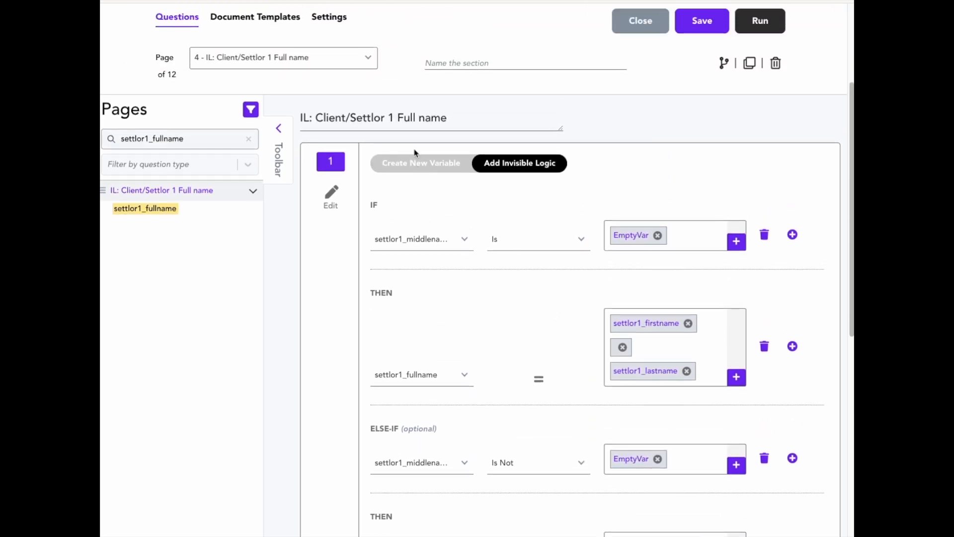
click(416, 163)
click(545, 324)
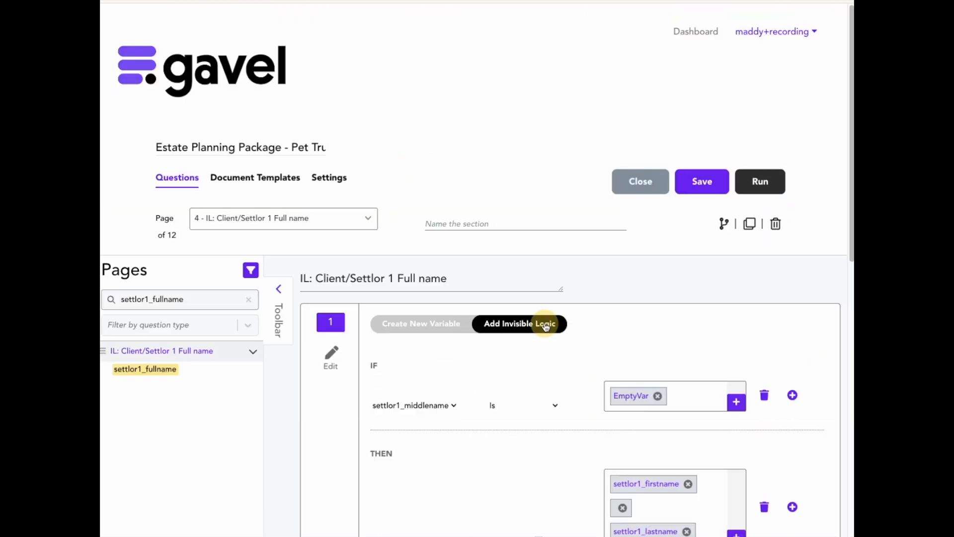
scroll(735, 398, down, 1)
click(764, 349)
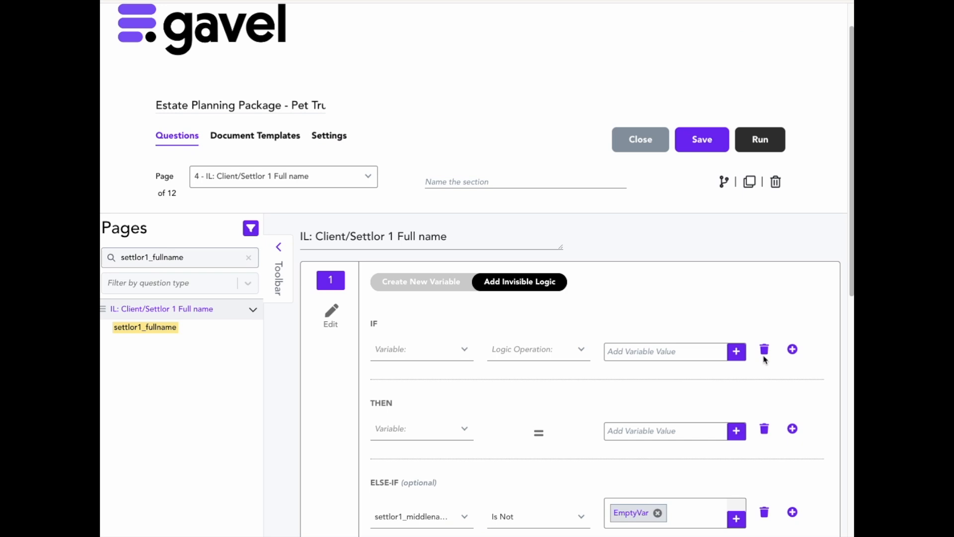
scroll(766, 378, down, 3)
click(765, 395)
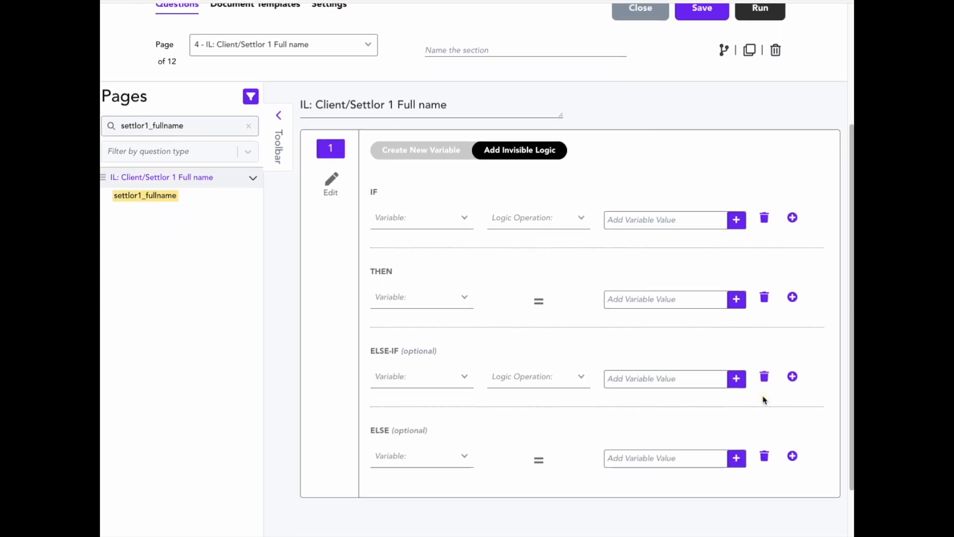
scroll(765, 387, down, 1)
scroll(439, 232, up, 3)
Delete the settlor1_fullname variable, save the workflow, and delete the 'IL: Client/Settlor 1 Full name' page.
click(440, 232)
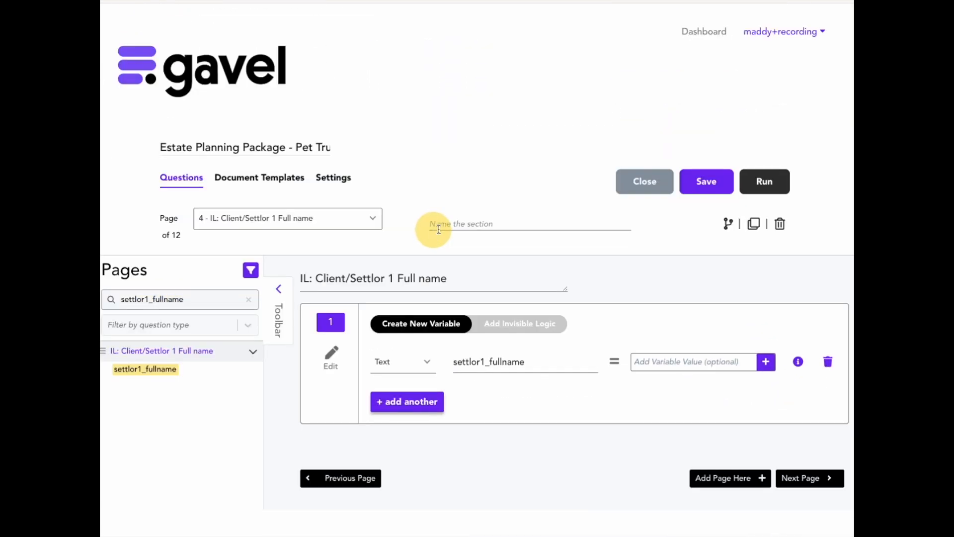
click(828, 362)
click(698, 189)
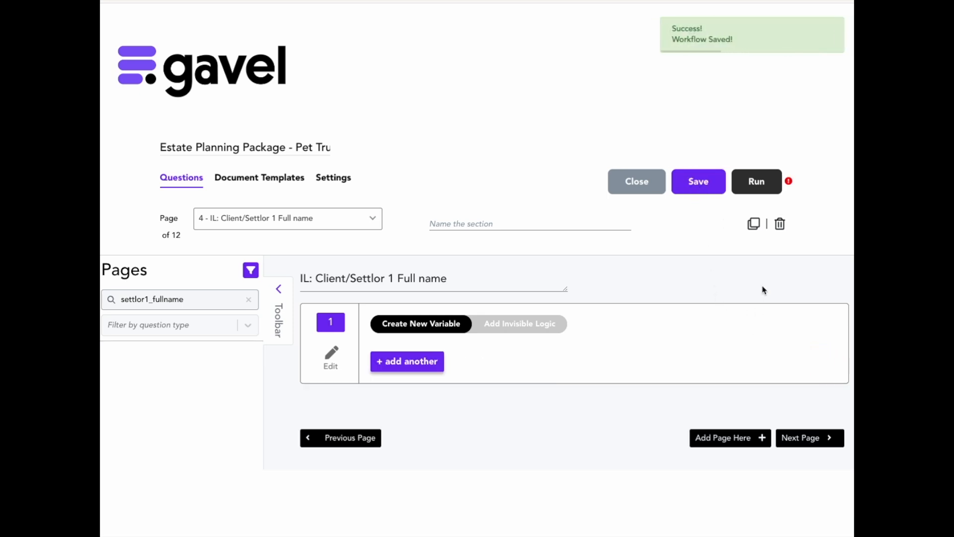
click(780, 226)
click(570, 61)
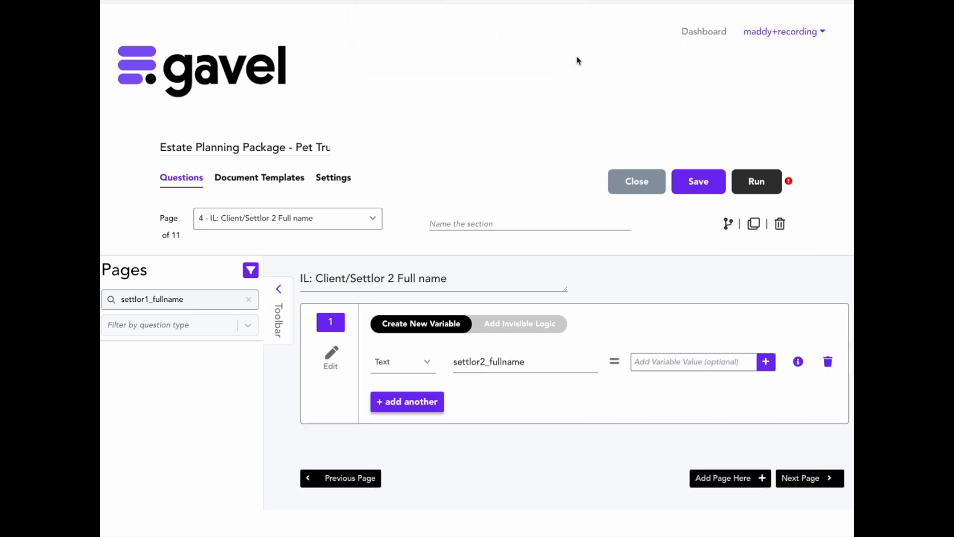
Review the workflow warning about document variables missing from the questionnaire, then dismiss it.
click(192, 298)
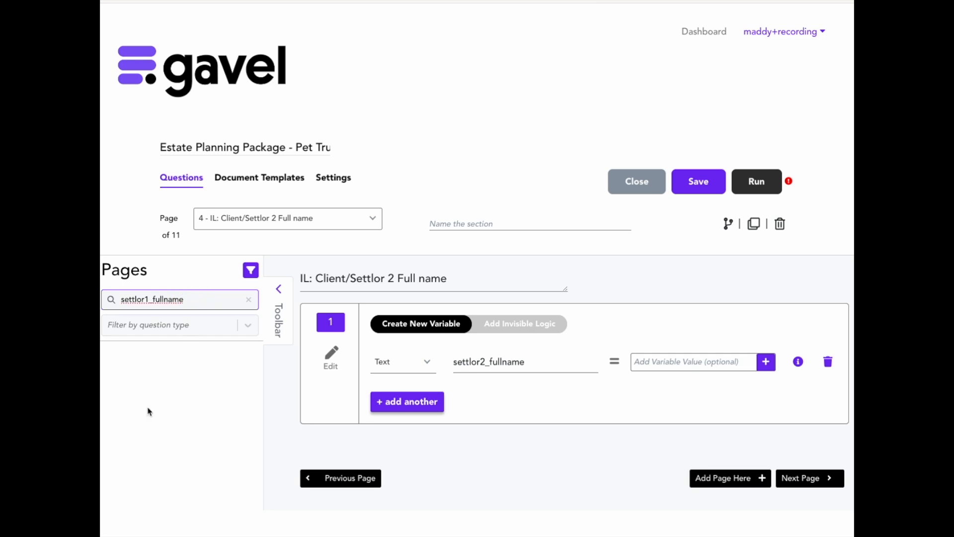
double_click(182, 299)
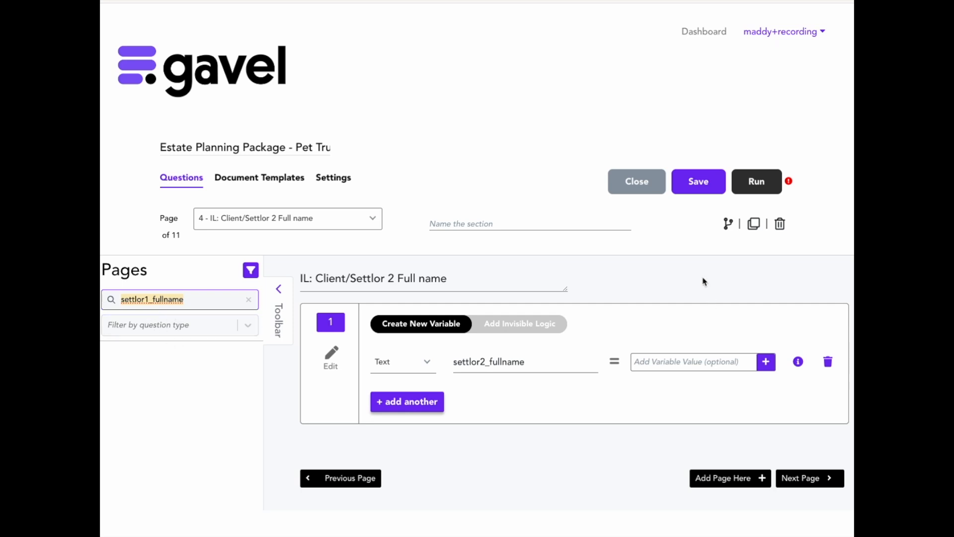
click(788, 182)
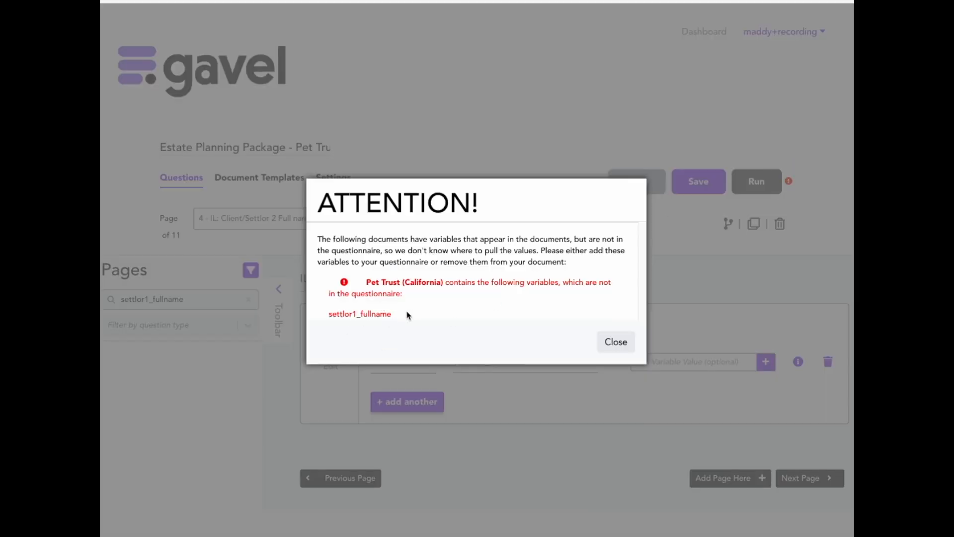
drag(398, 316, 325, 311)
click(616, 346)
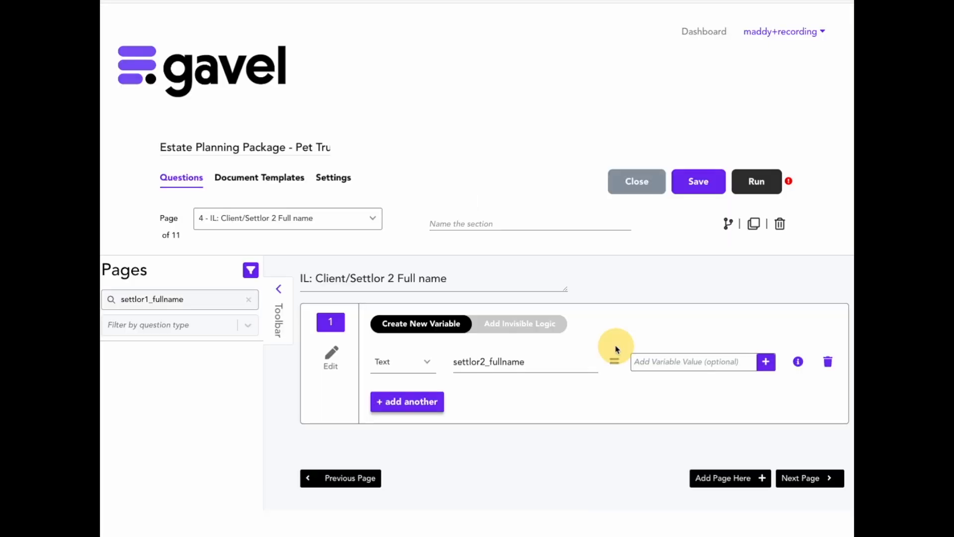
Download the Pet_Trust_CA.docx template from Document Templates and open it in Word.
click(256, 179)
click(291, 388)
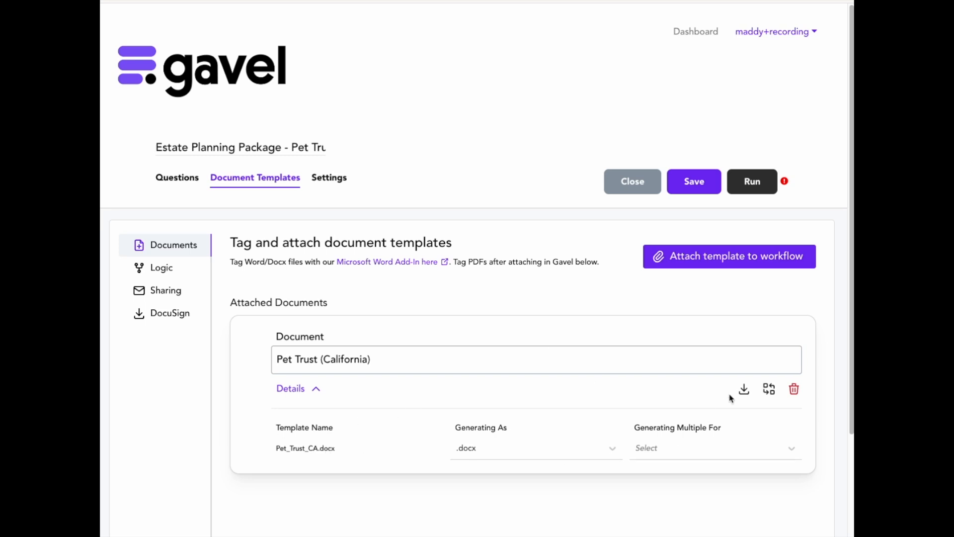
click(744, 389)
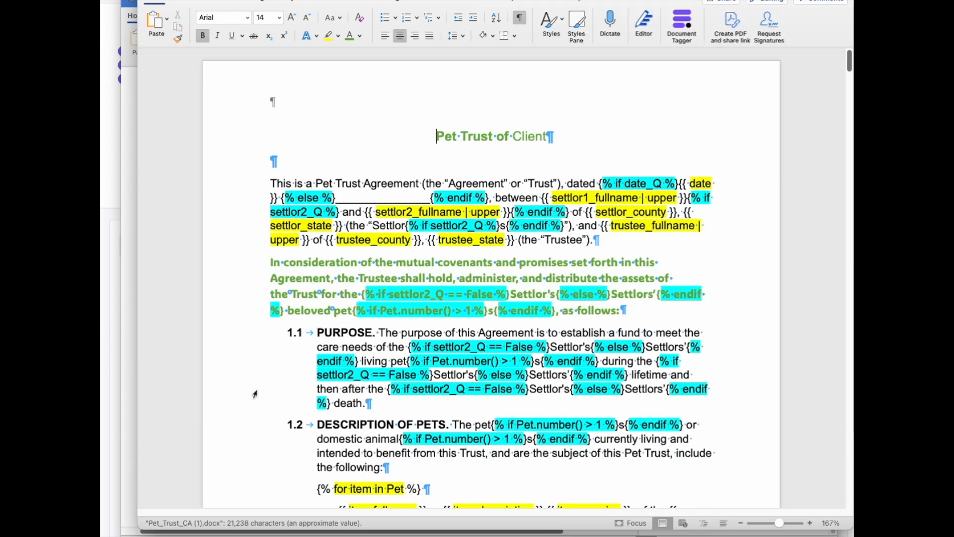
click(377, 425)
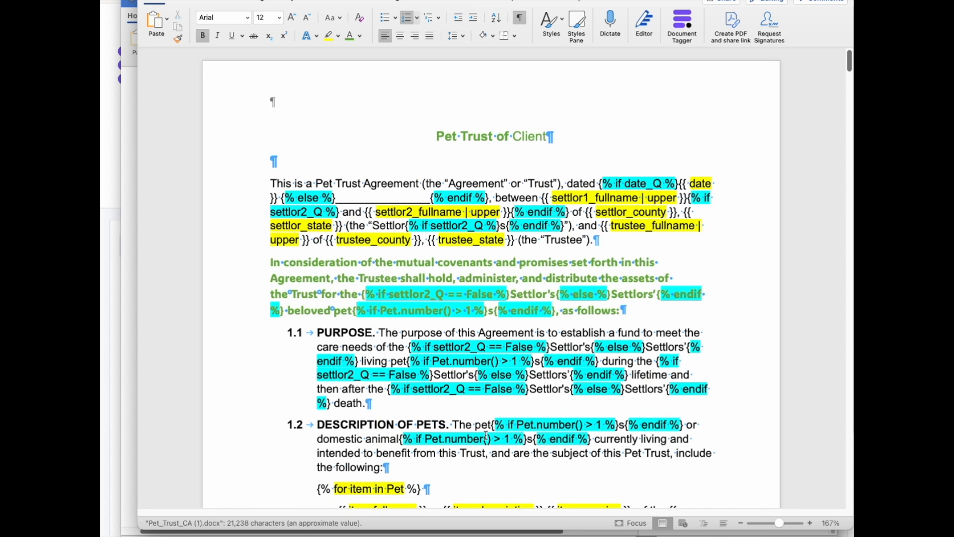
Remove the {{ settlor1_firstname }} variable from the 'I really add this in this spot:' line.
scroll(486, 435, down, 10)
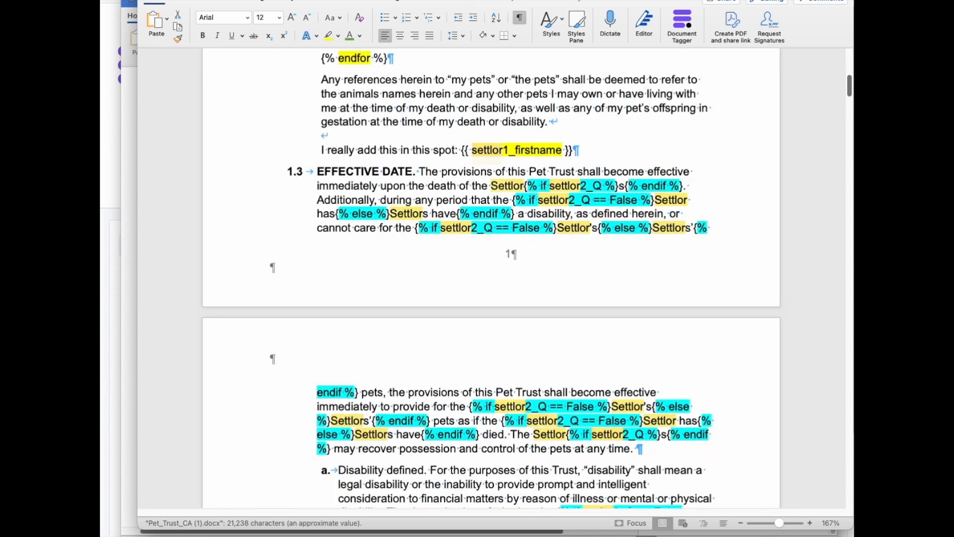
drag(624, 0, 620, 25)
click(752, 14)
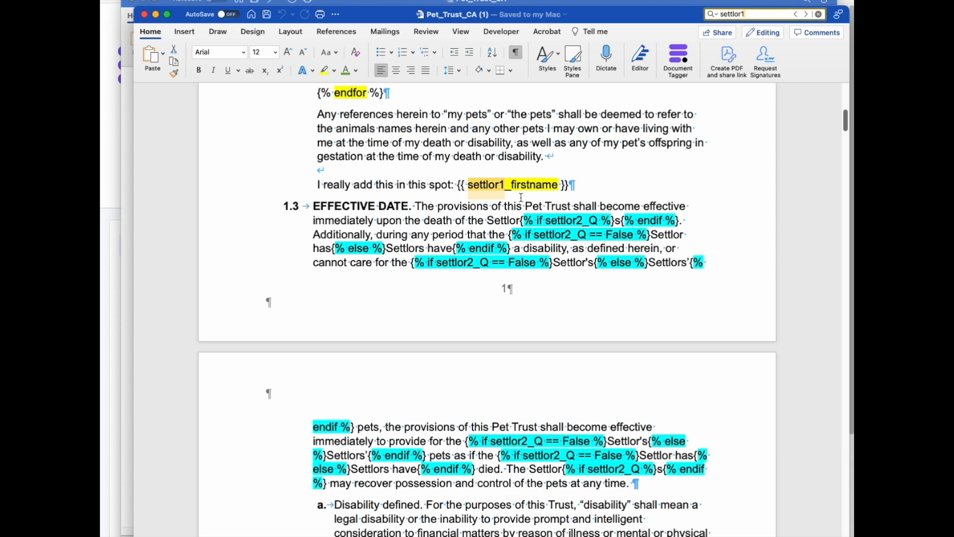
click(606, 185)
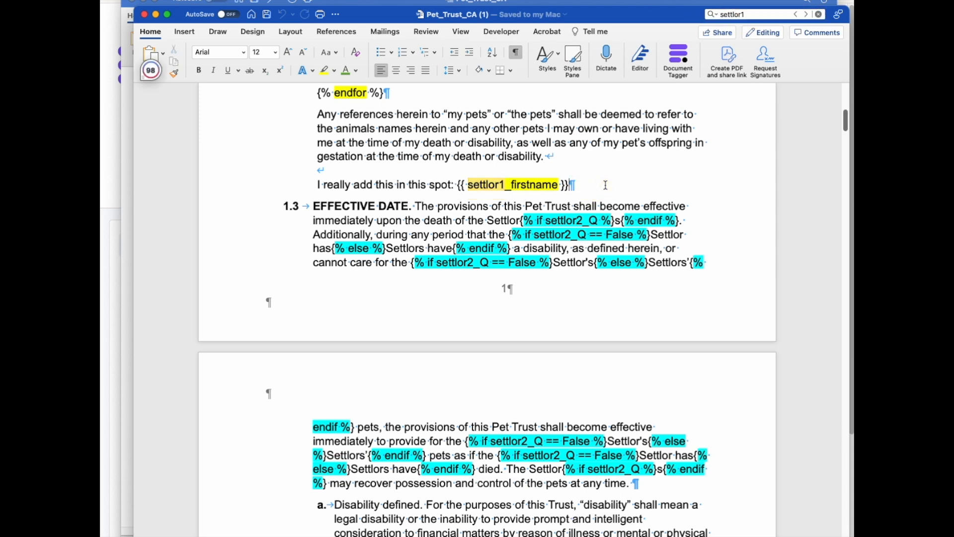
drag(579, 184, 453, 174)
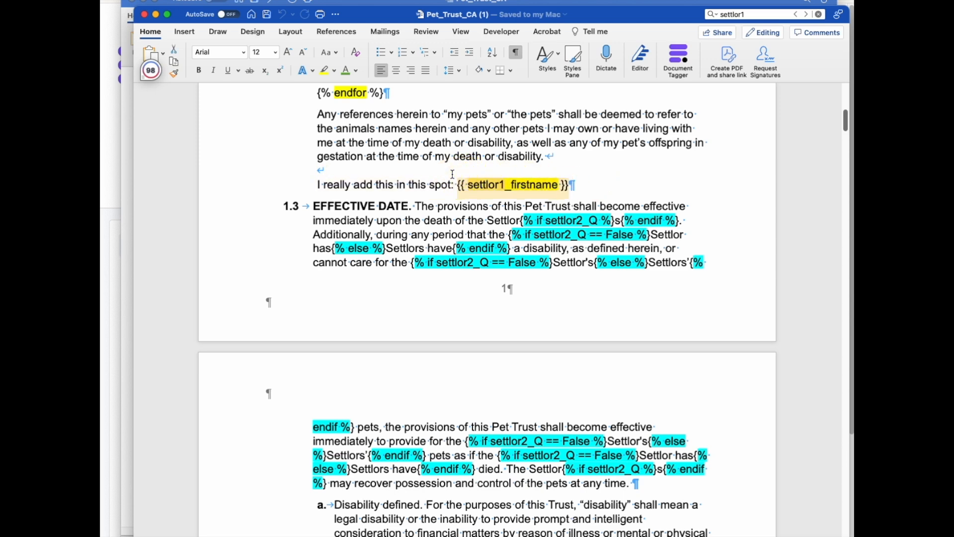
key(BackSpace)
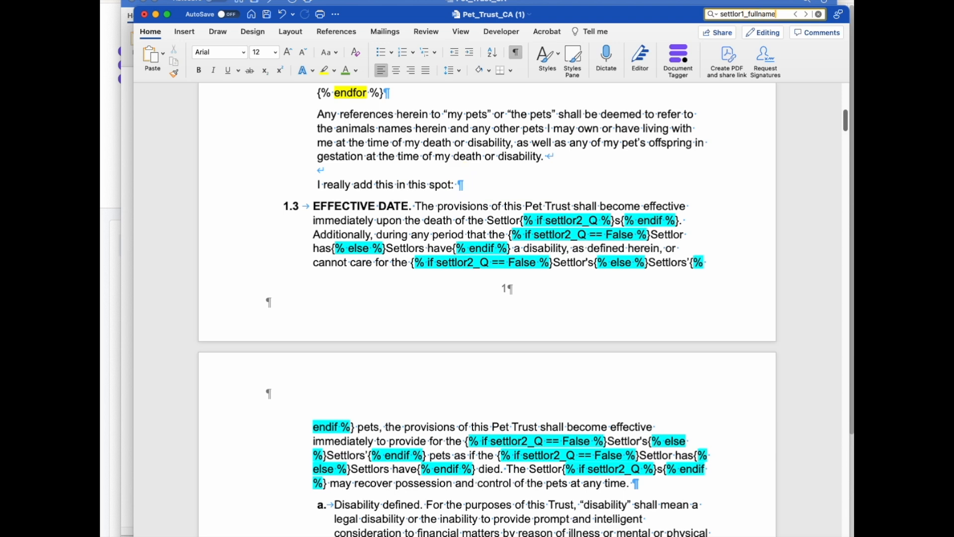
Delete the settlor1_fullname and settlor2_fullname upper tags from the two signature lines.
key(Return)
drag(335, 184, 481, 194)
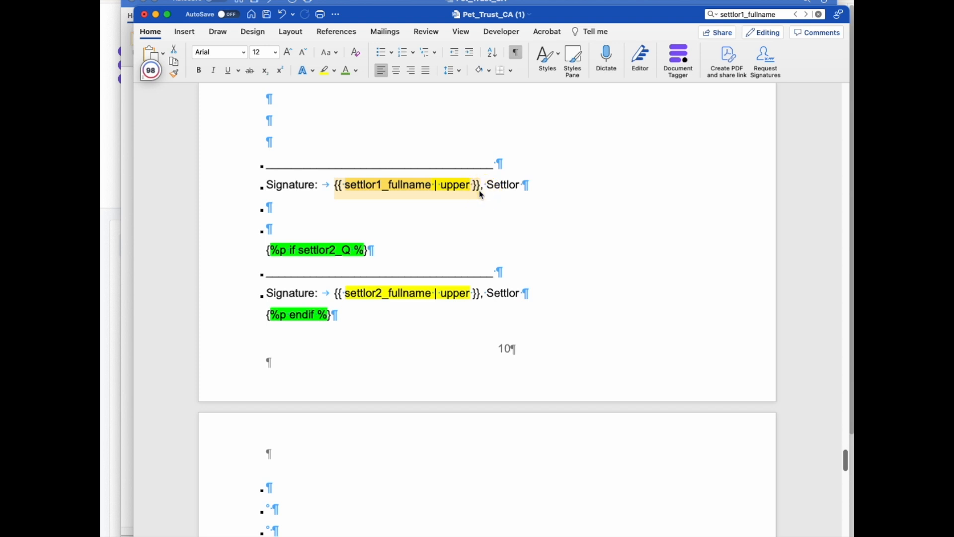
key(BackSpace)
drag(333, 291, 481, 292)
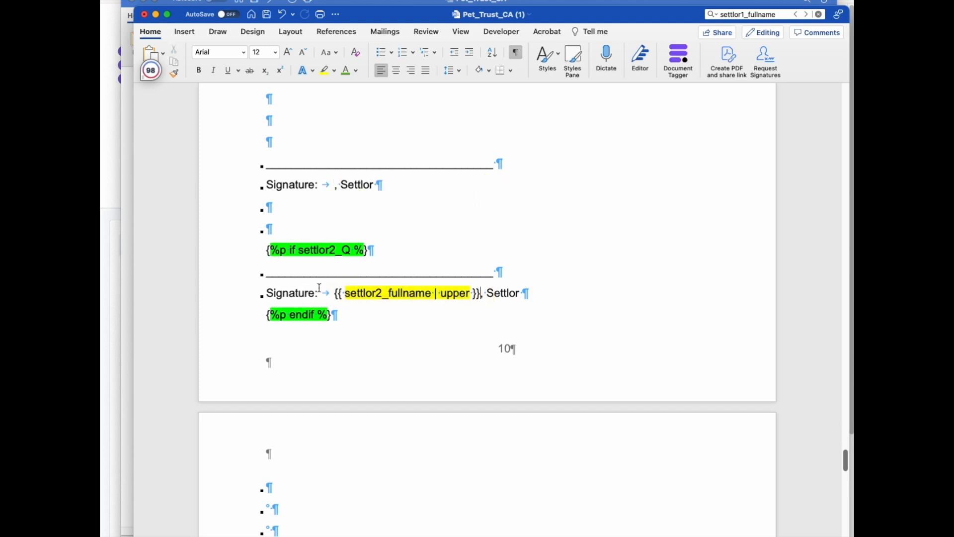
mouse_move(337, 291)
mouse_down()
mouse_move(492, 286)
mouse_move(481, 293)
mouse_up()
key(BackSpace)
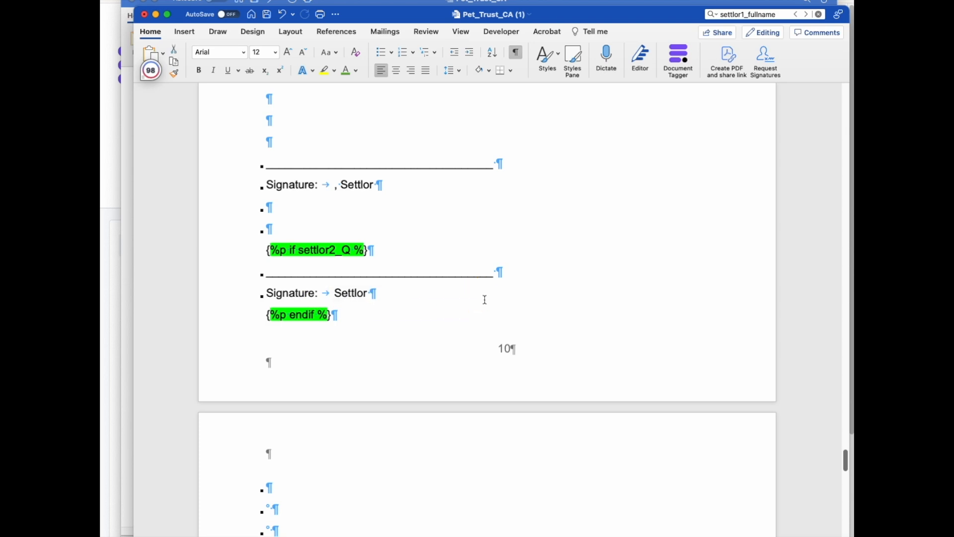
Find and delete the {{ settlor1_fullname | upper }} tag in the agreement's opening paragraph.
click(774, 18)
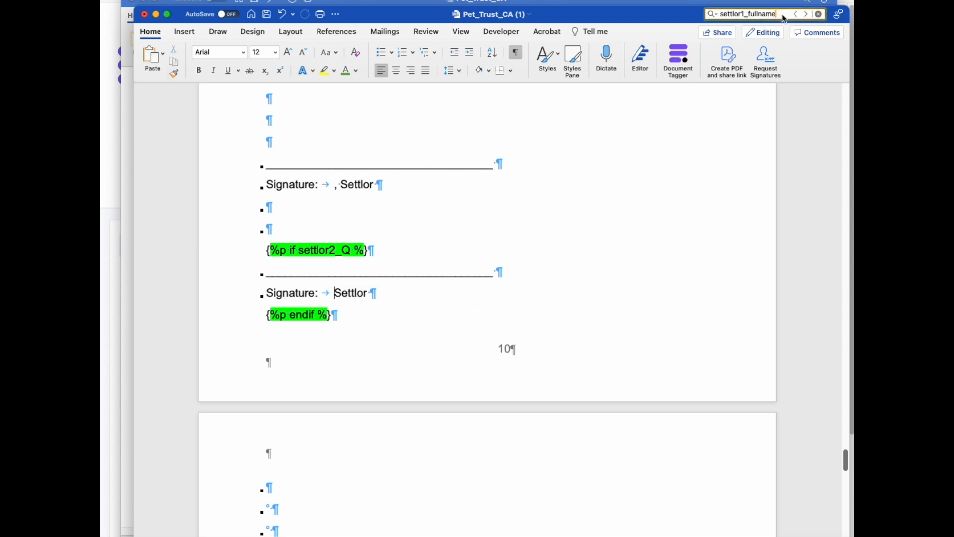
key(Return)
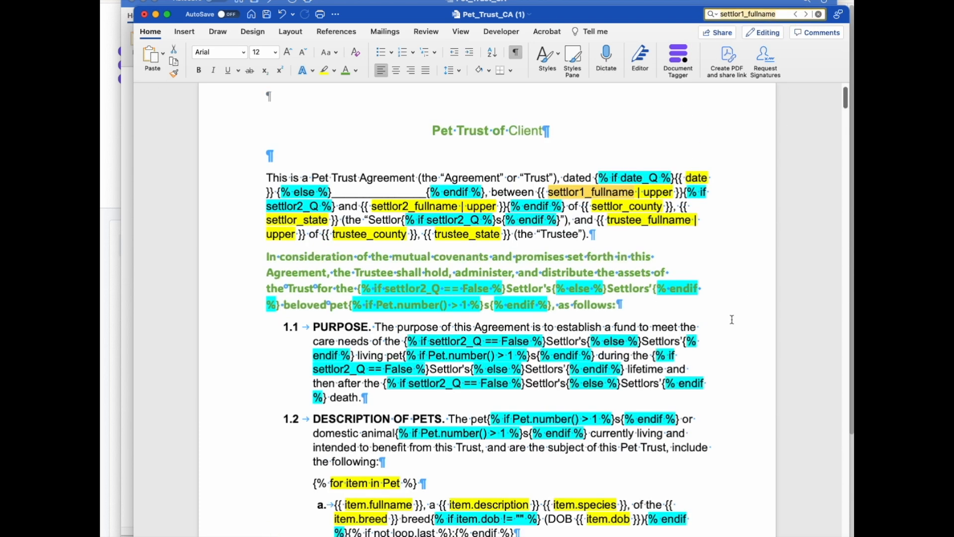
drag(539, 193, 685, 192)
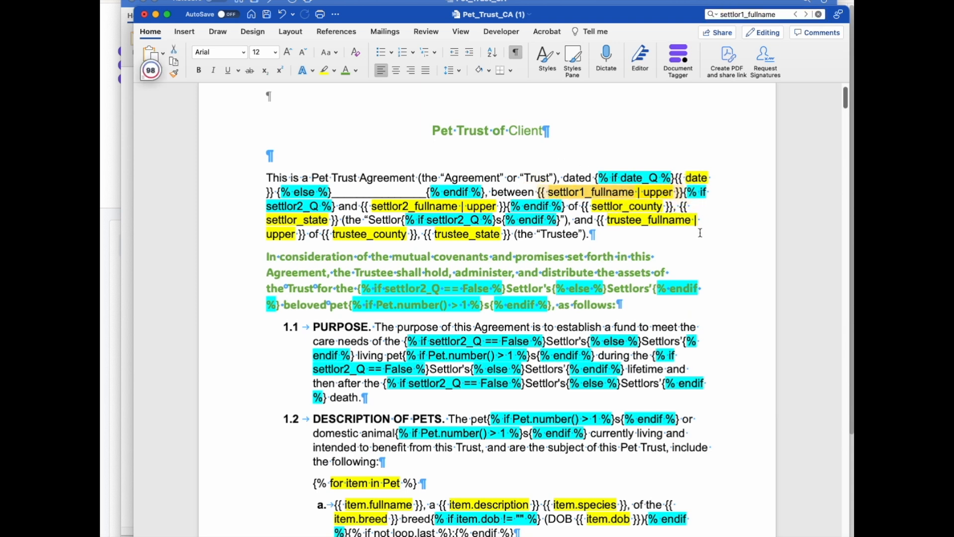
key(BackSpace)
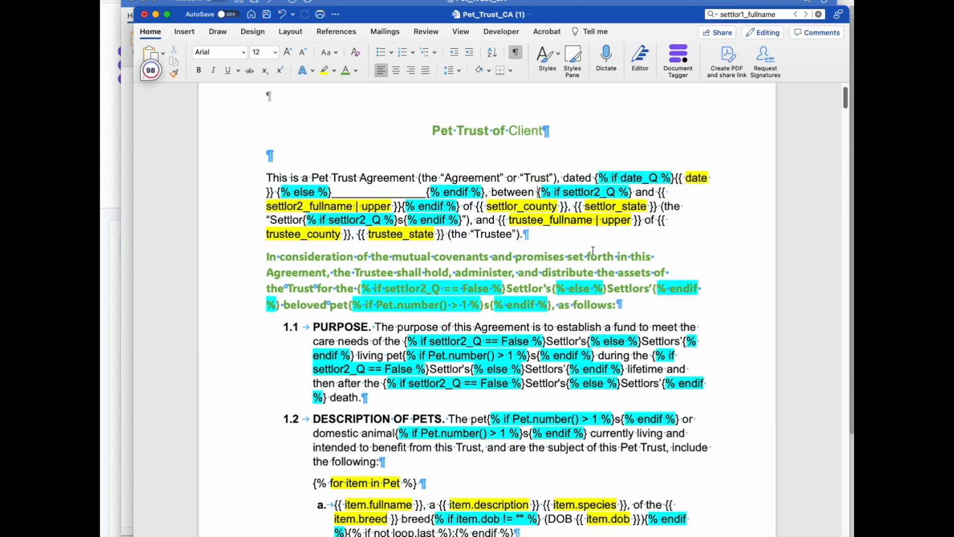
double_click(775, 16)
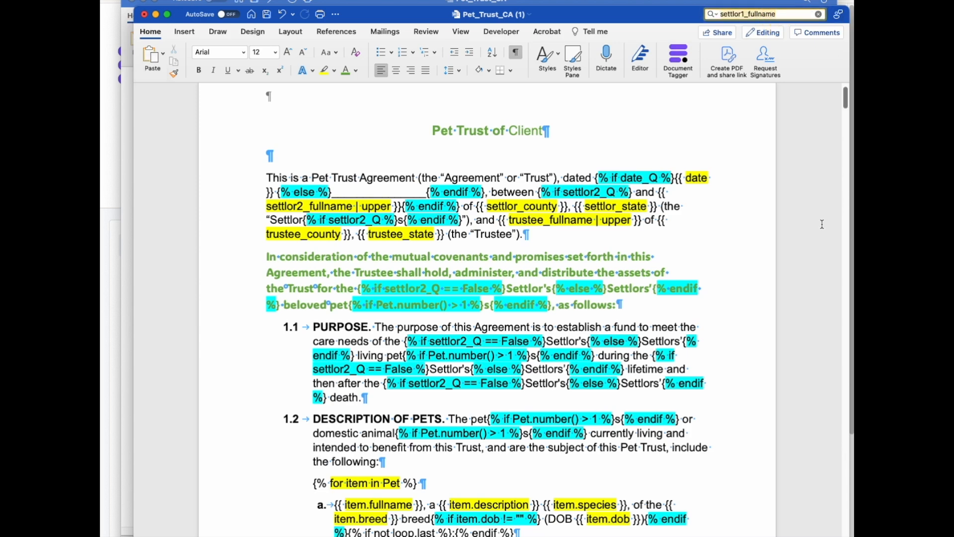
scroll(691, 330, down, 5)
scroll(691, 330, up, 5)
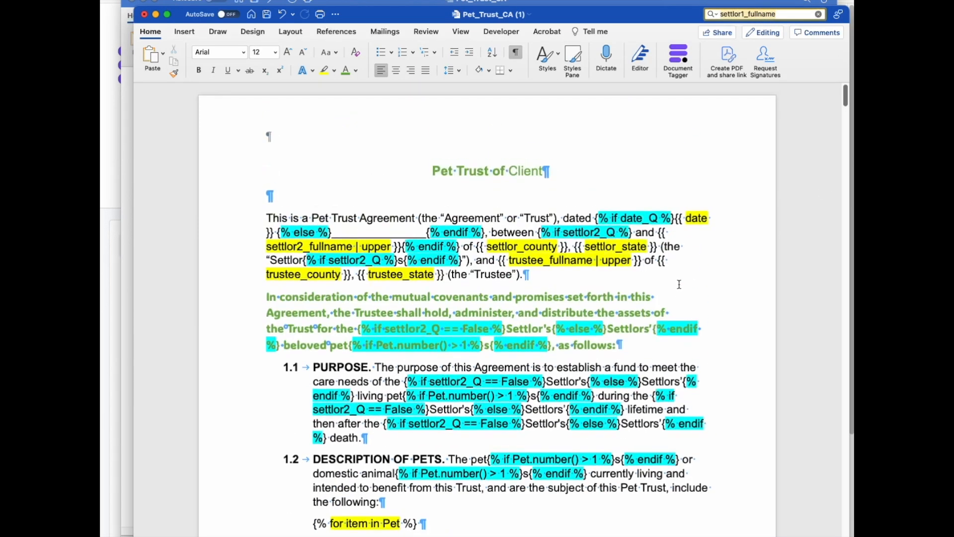
Sign in to the Gavel Document Tagger add-in and open the workflow selection list.
click(678, 55)
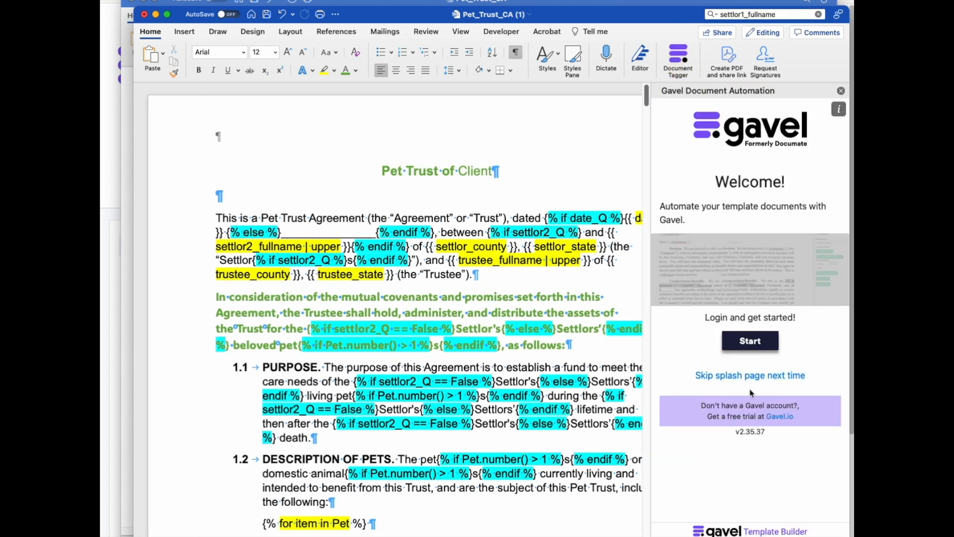
click(750, 341)
click(749, 315)
click(749, 318)
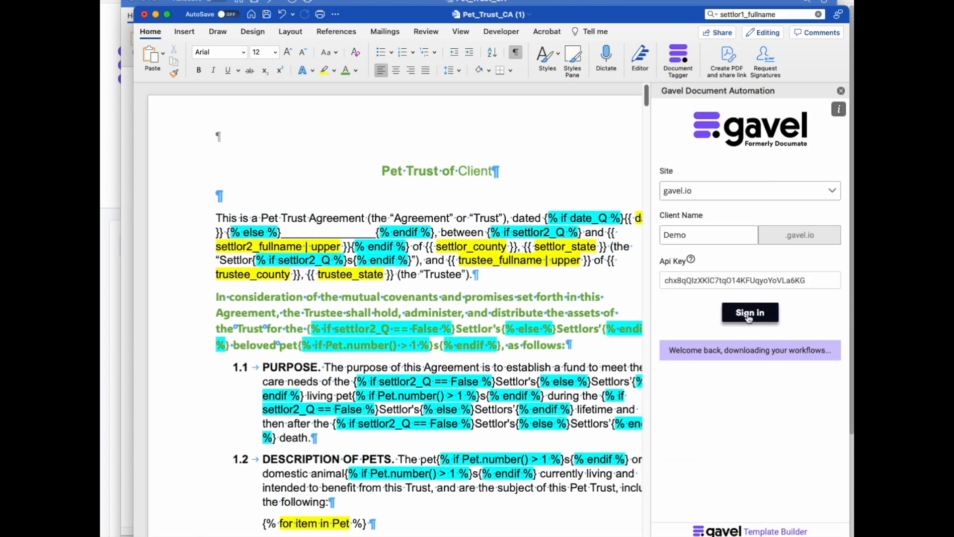
click(764, 425)
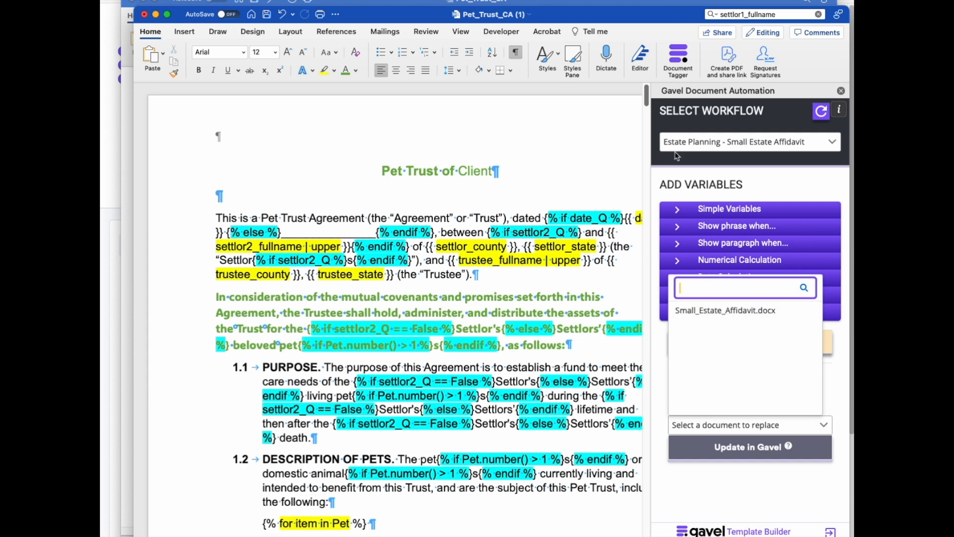
Switch the add-in to the Estate Planning Package - Pet Trust Copy1 workflow and choose the document to replace in Gavel.
click(688, 141)
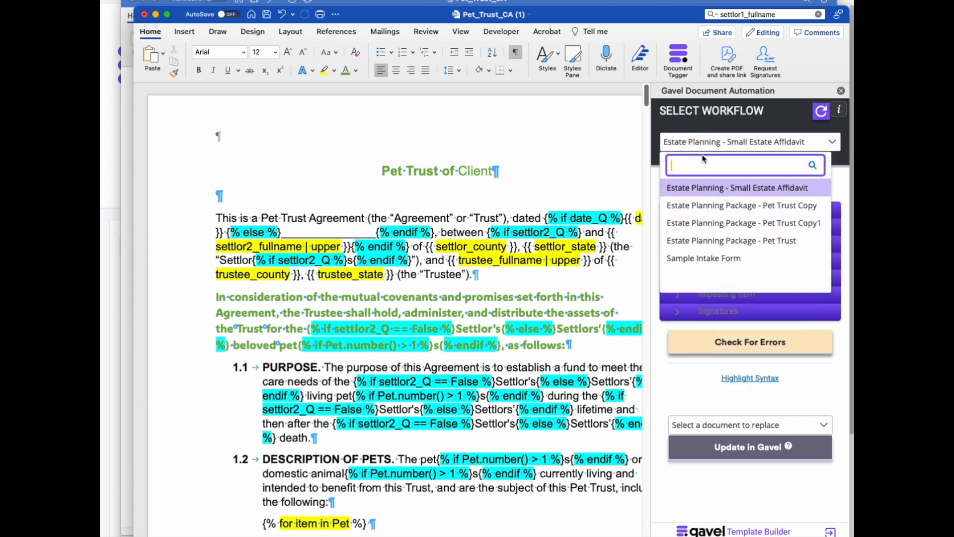
click(739, 223)
click(764, 424)
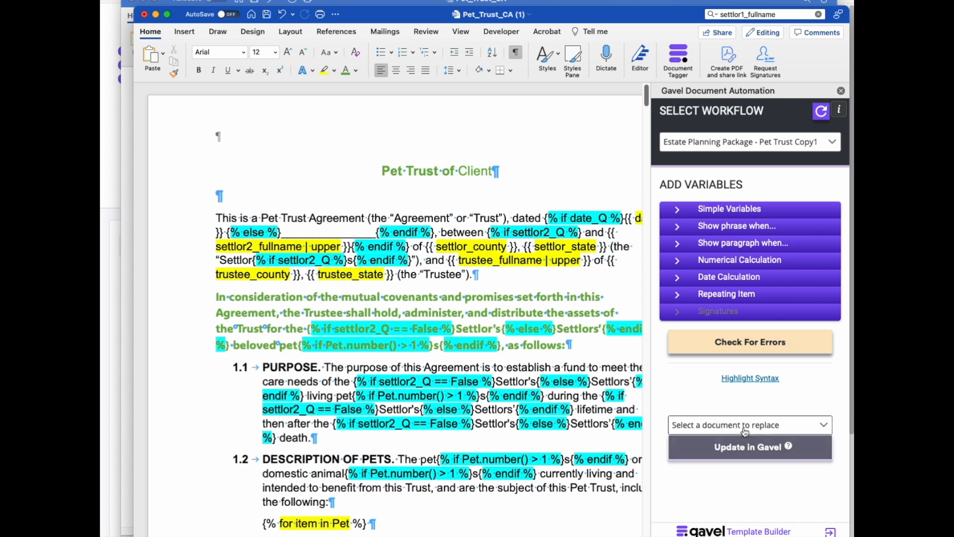
click(705, 309)
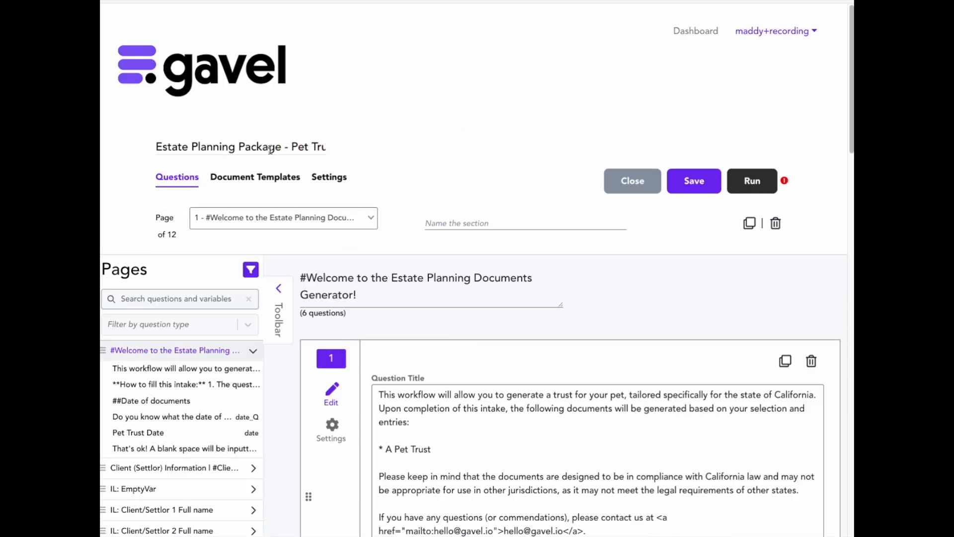
Open the workflow's error indicator to read the missing-variables warning, then close it.
click(785, 182)
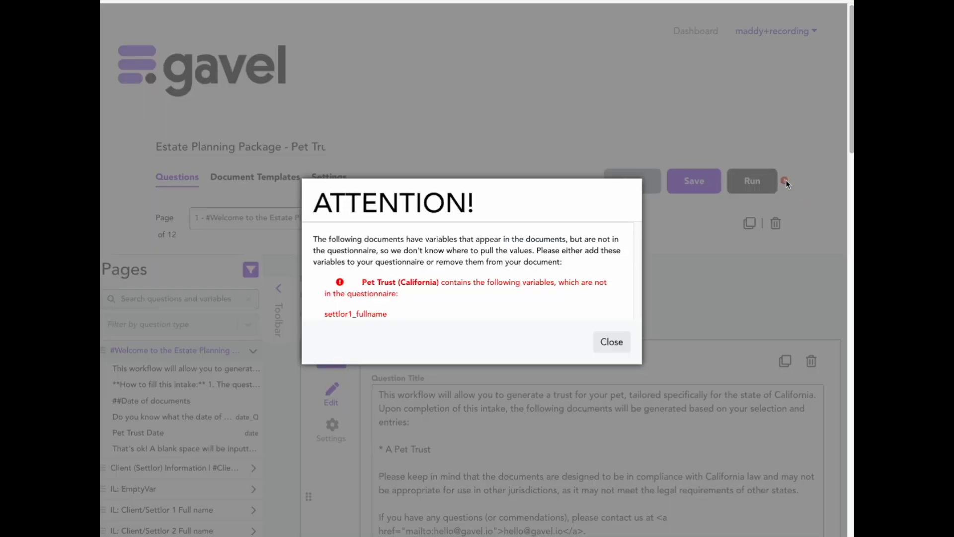
click(611, 342)
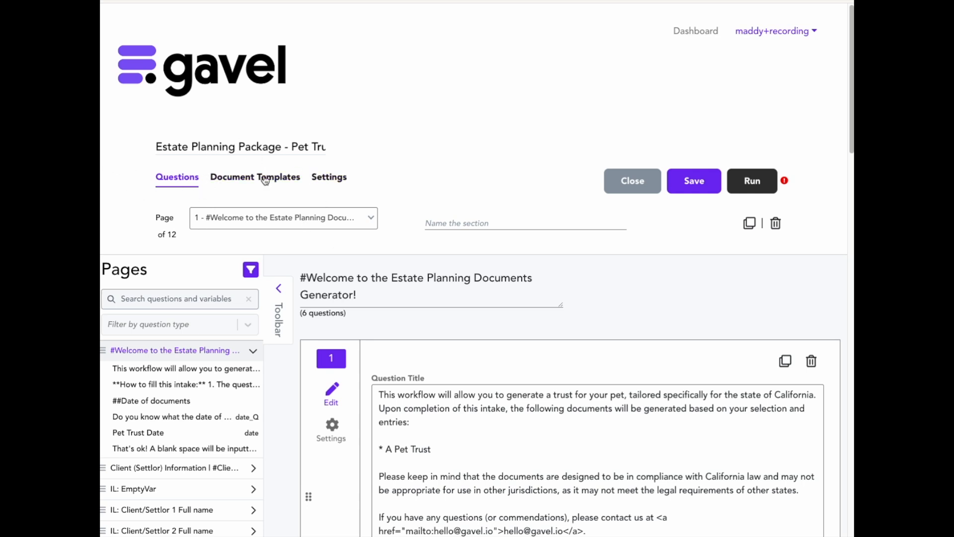
Rename the workflow to Estate Planning Package - Pet Trust by removing Copy, save it, and return to the dashboard.
drag(291, 148, 462, 145)
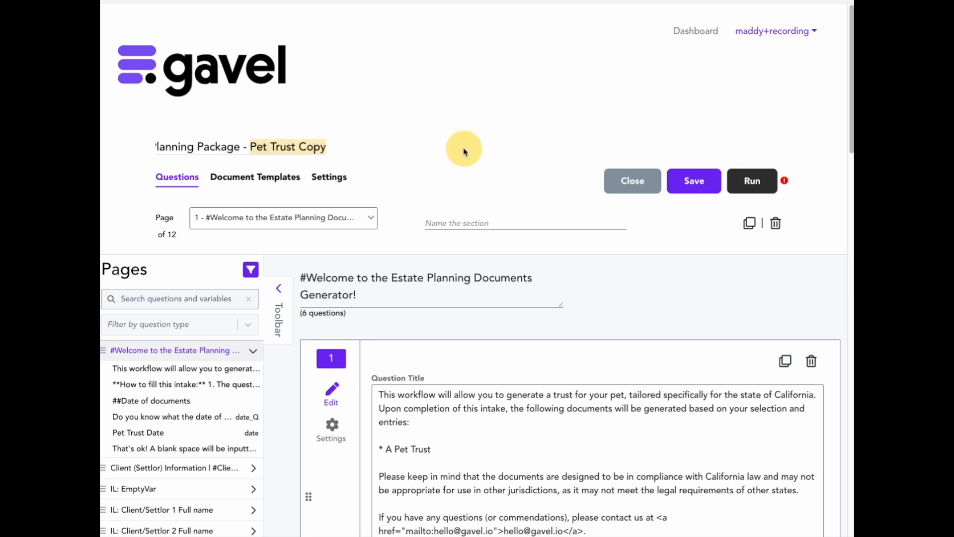
click(306, 147)
key(BackSpace)
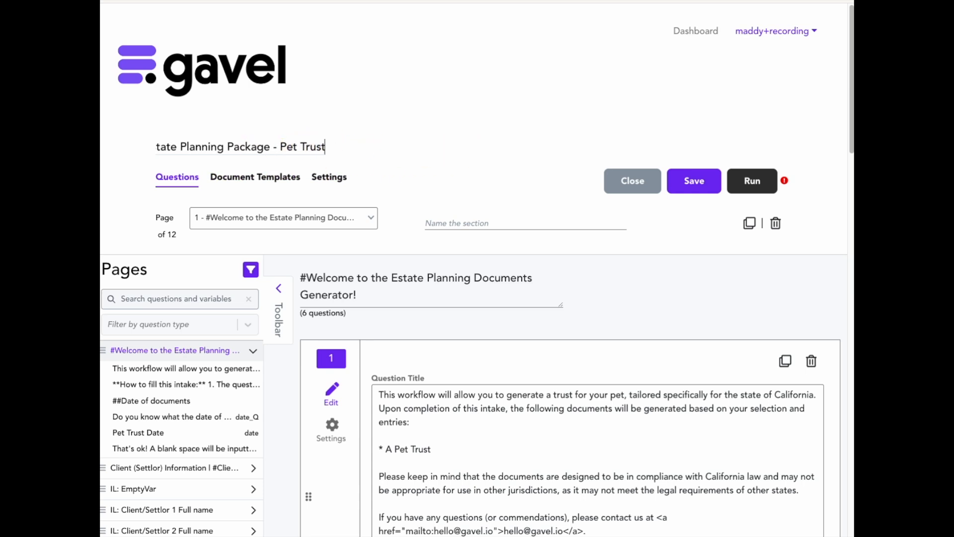
click(572, 102)
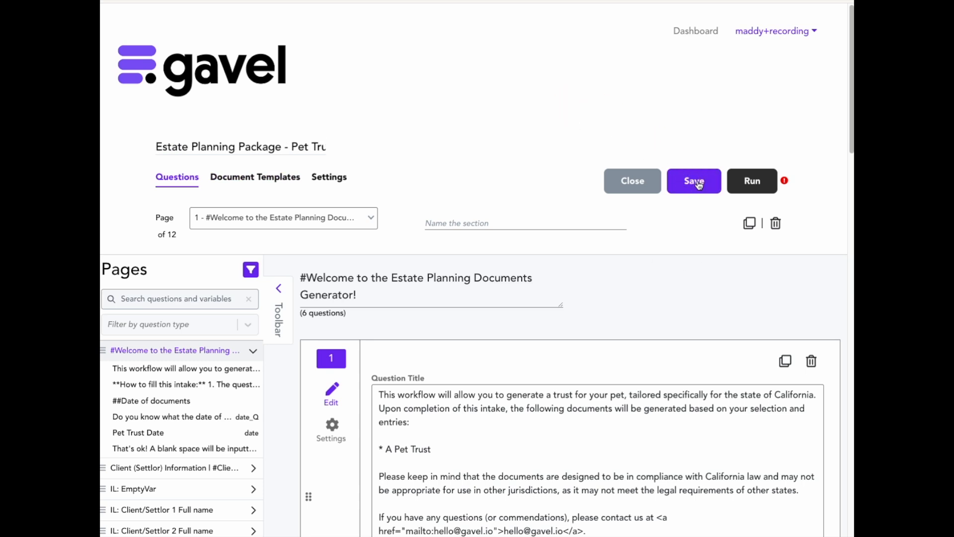
click(644, 102)
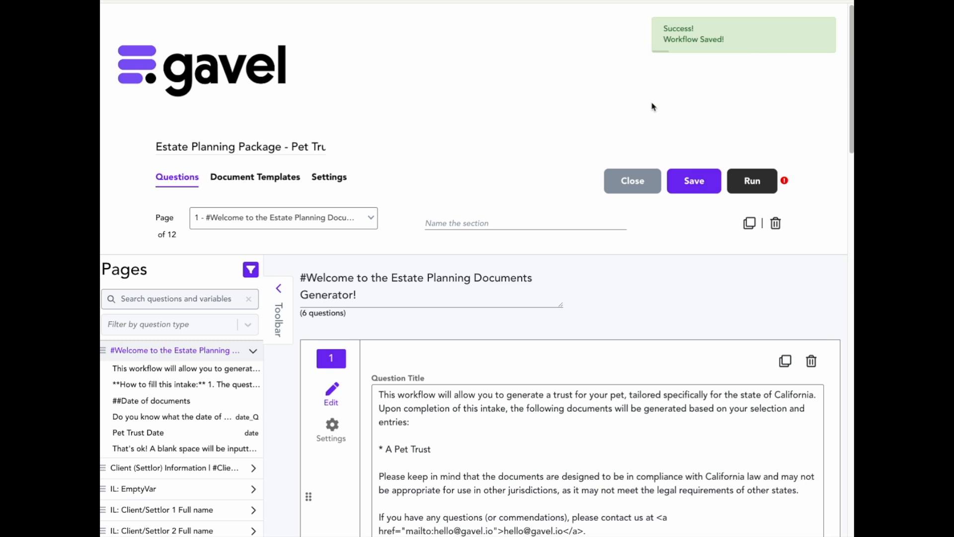
click(680, 32)
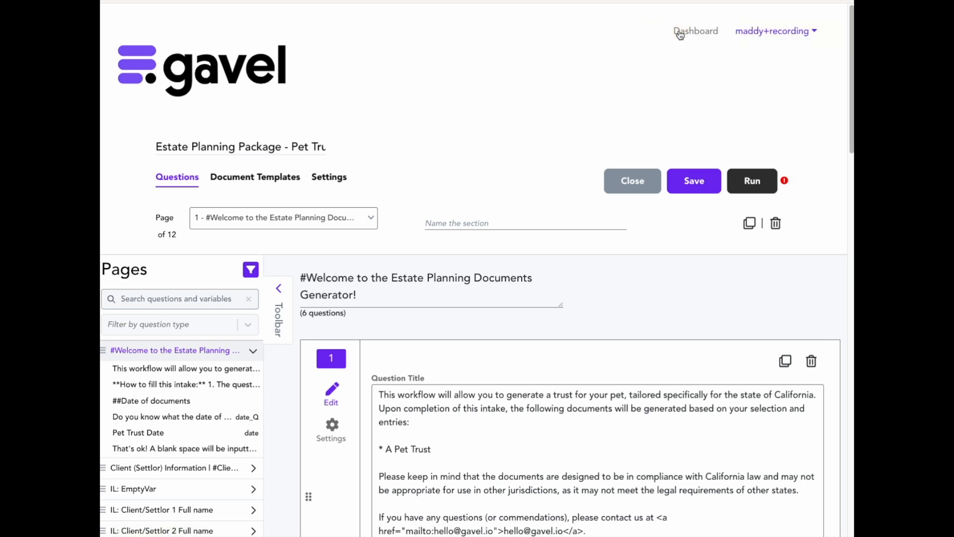